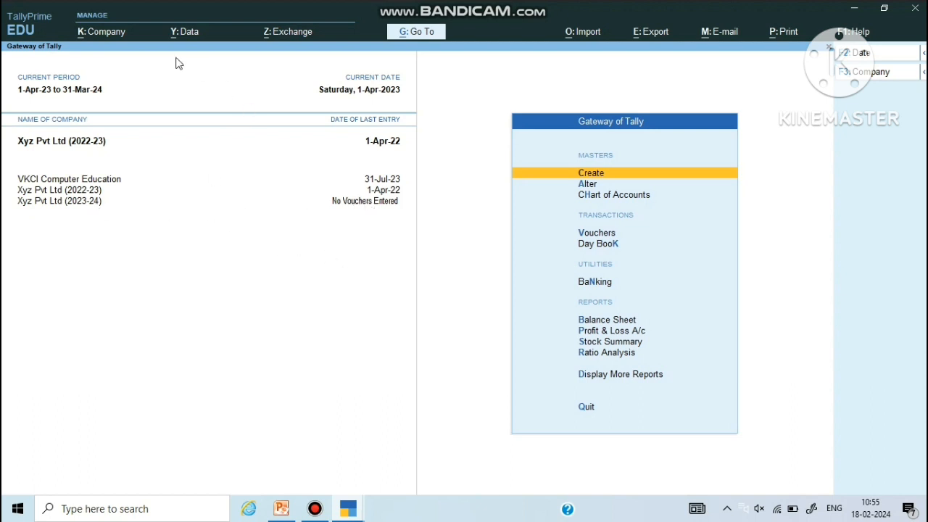
# Select Xyz Pvt Ltd (2022-23) from the list of companies as the active company.
pyautogui.click(92, 36)
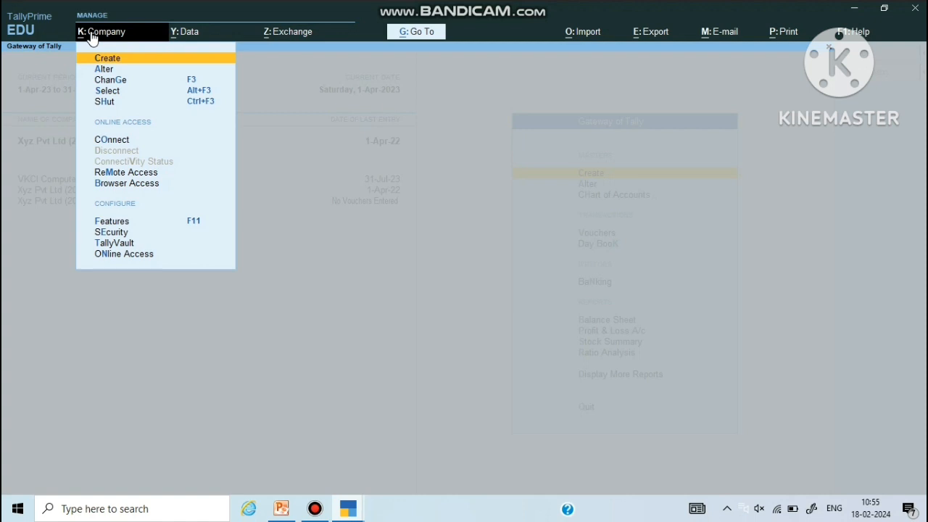
pyautogui.press('Down')
pyautogui.press('Down')
pyautogui.press('Down')
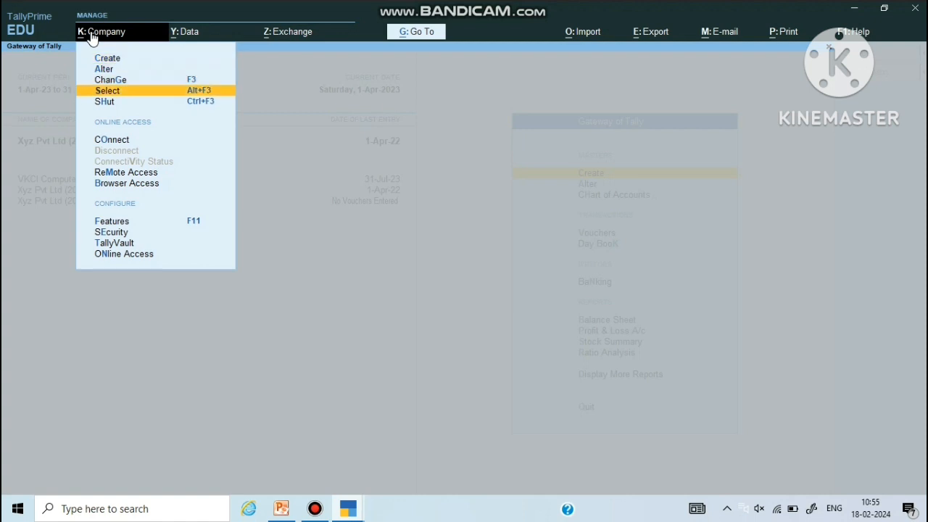
pyautogui.click(209, 90)
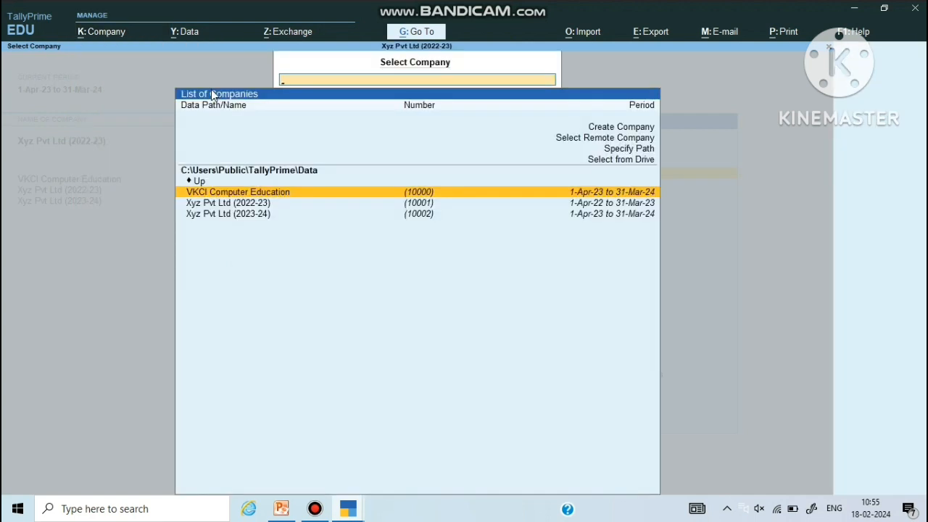
pyautogui.press('Down')
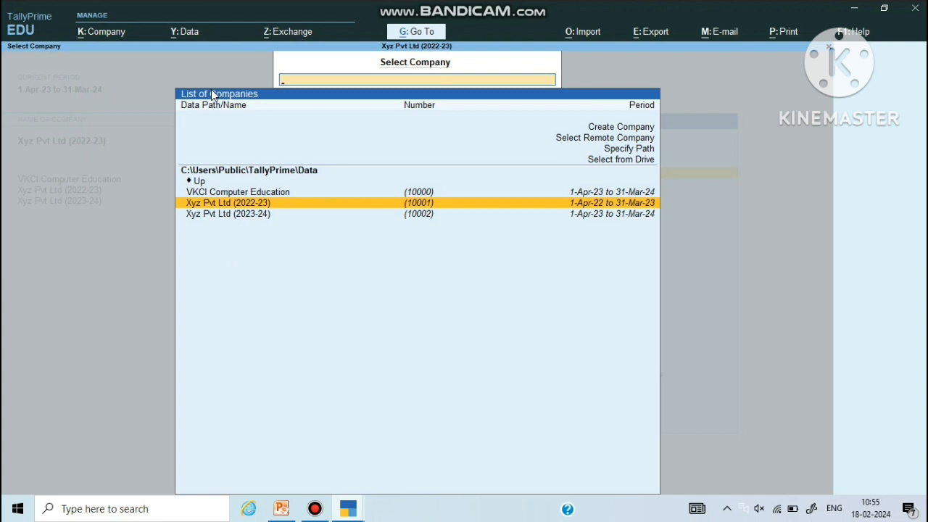
pyautogui.press('Return')
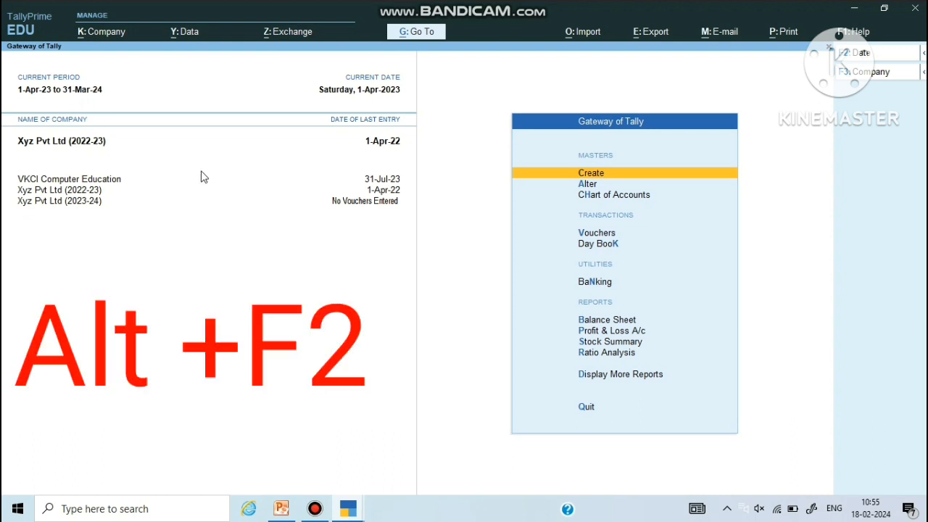
# Change the current period to run from 01/4/2022 to 31/03/2023.
pyautogui.hotkey('alt', 'F2')
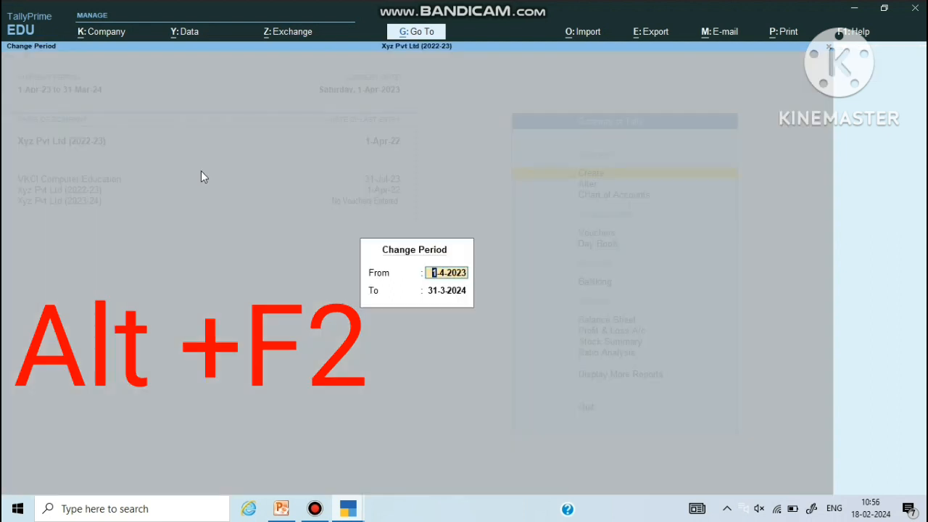
pyautogui.write('01/4/2022')
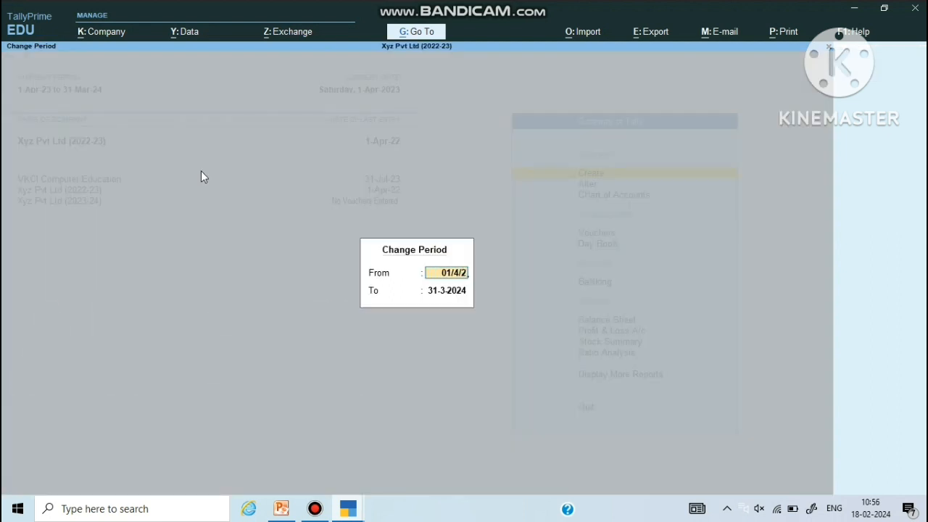
pyautogui.press('Return')
pyautogui.write('31/03/2023')
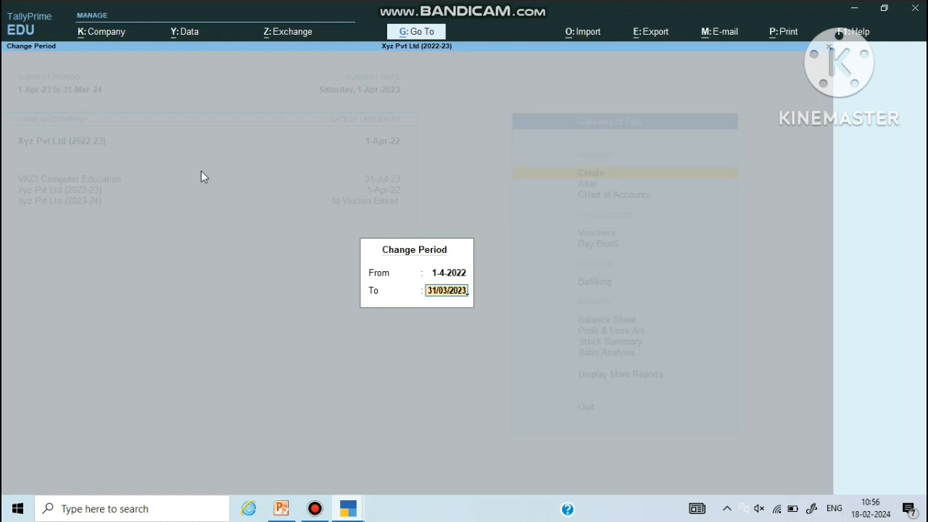
pyautogui.press('Return')
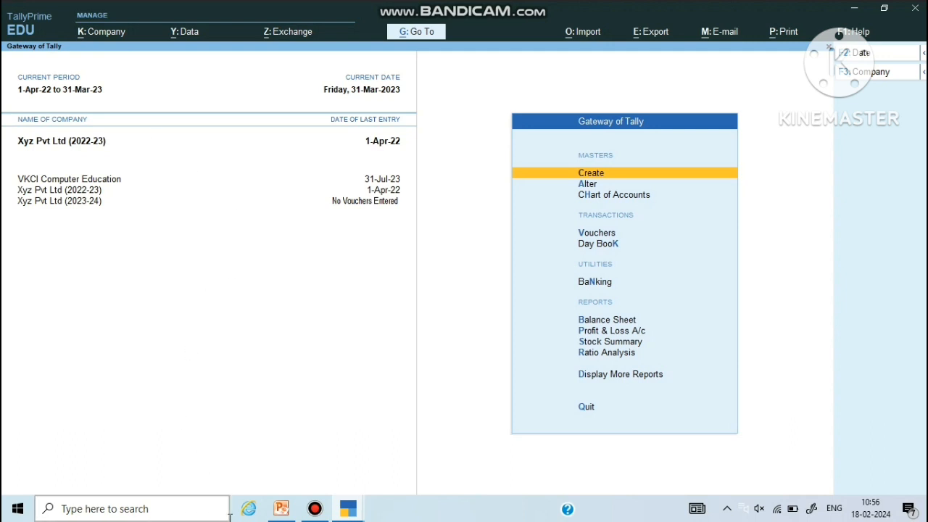
# Open the Balance Sheet of Xyz Pvt Ltd (2022-23) and expand it to the detailed view.
pyautogui.click(607, 323)
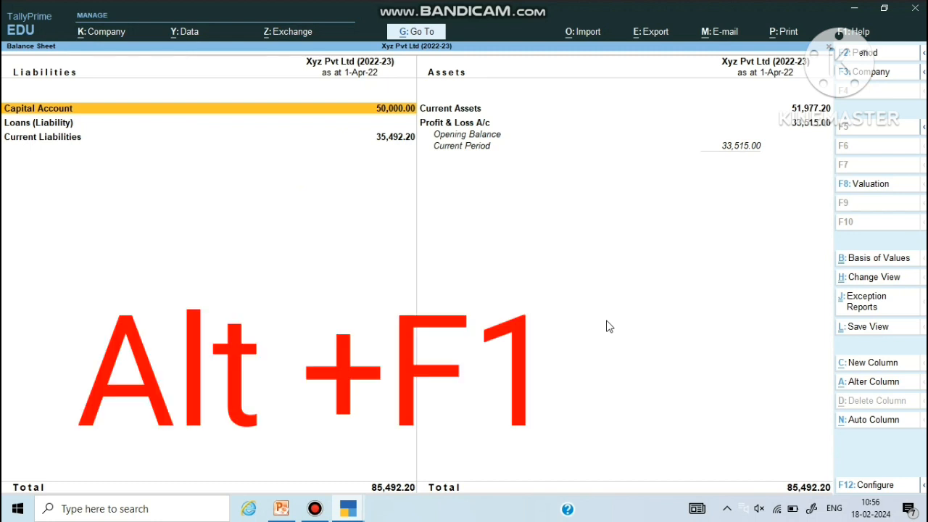
pyautogui.hotkey('alt', 'F1')
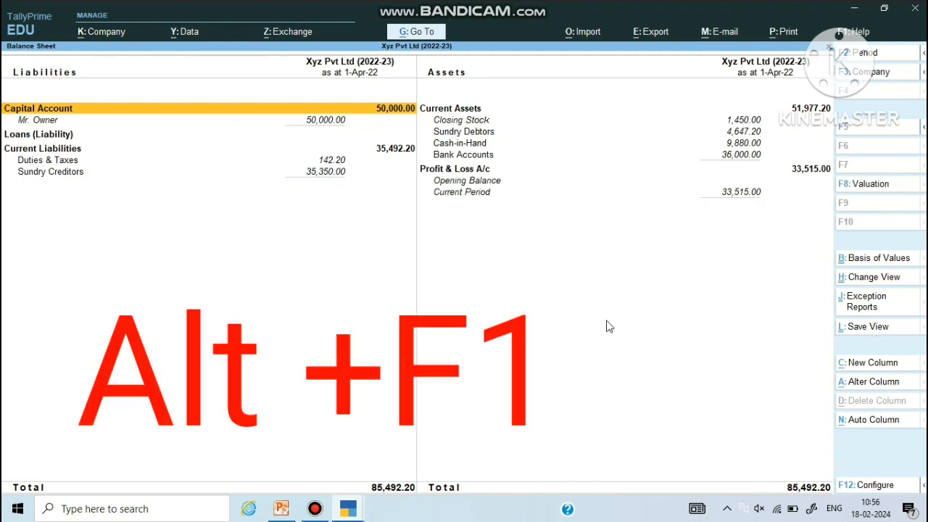
pyautogui.moveTo(439, 6)
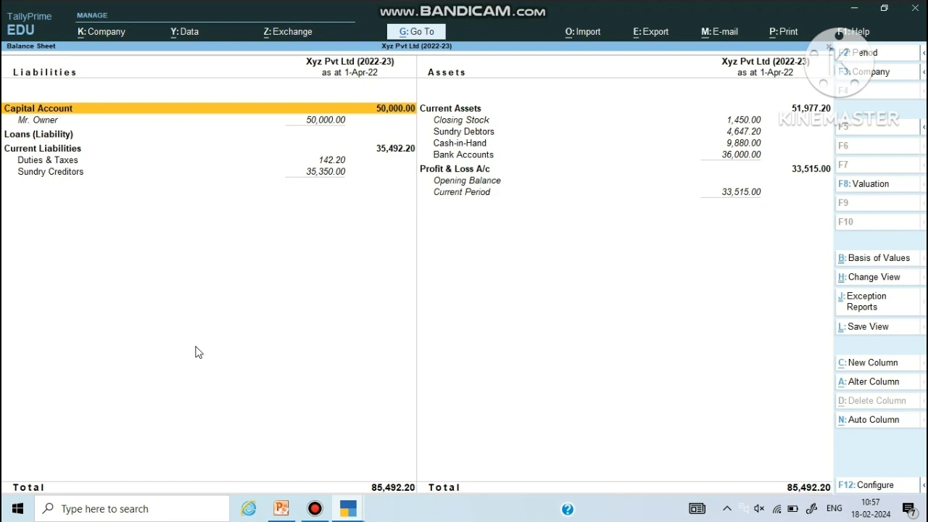
pyautogui.moveTo(354, 6)
# Drill down from Current Liabilities in the balance sheet into the Sundry Creditors group summary.
pyautogui.press('Down')
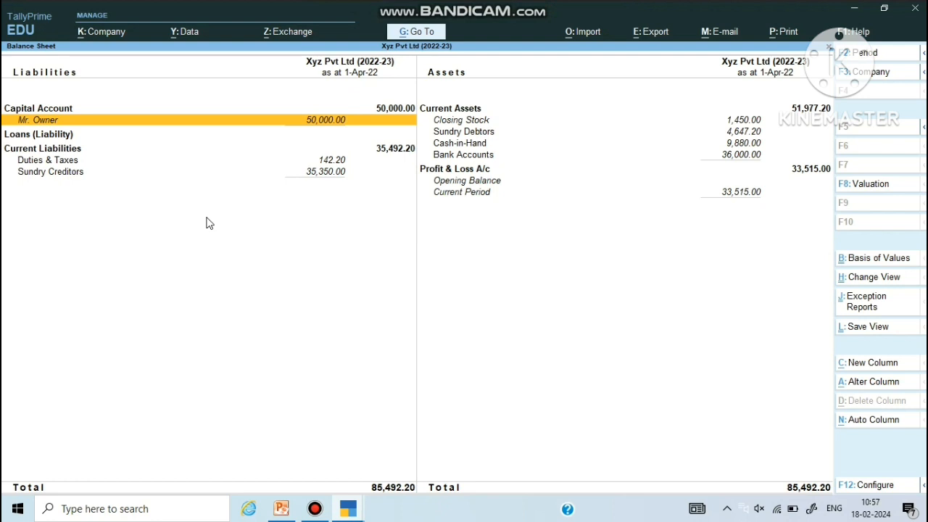
pyautogui.press('Down')
pyautogui.press('Down')
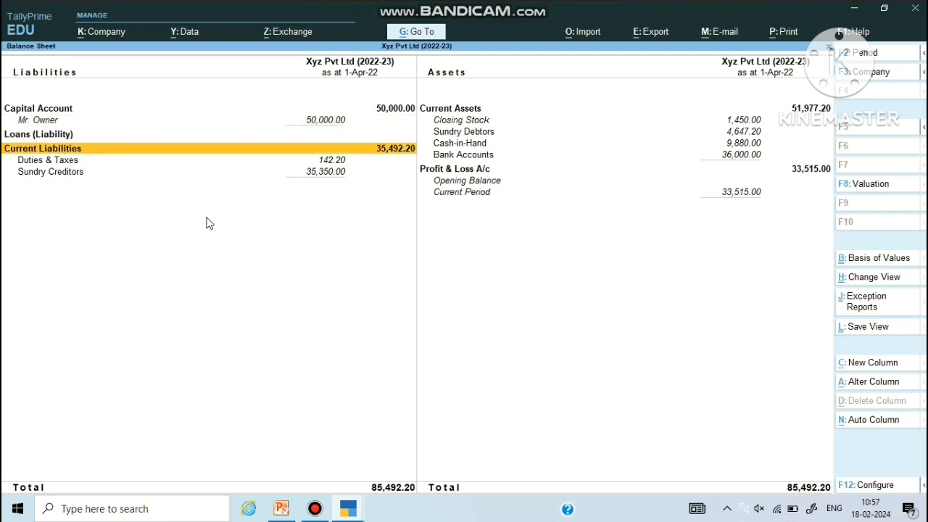
pyautogui.press('Return')
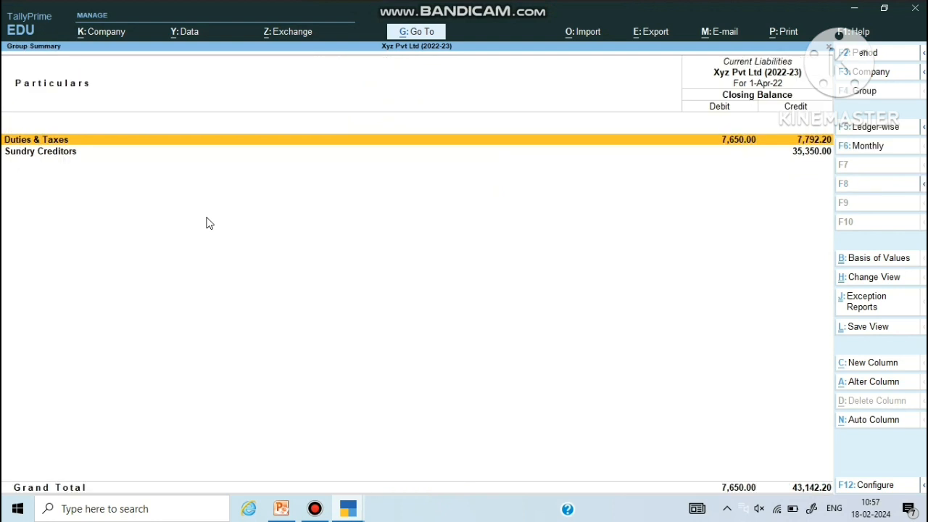
pyautogui.press('Down')
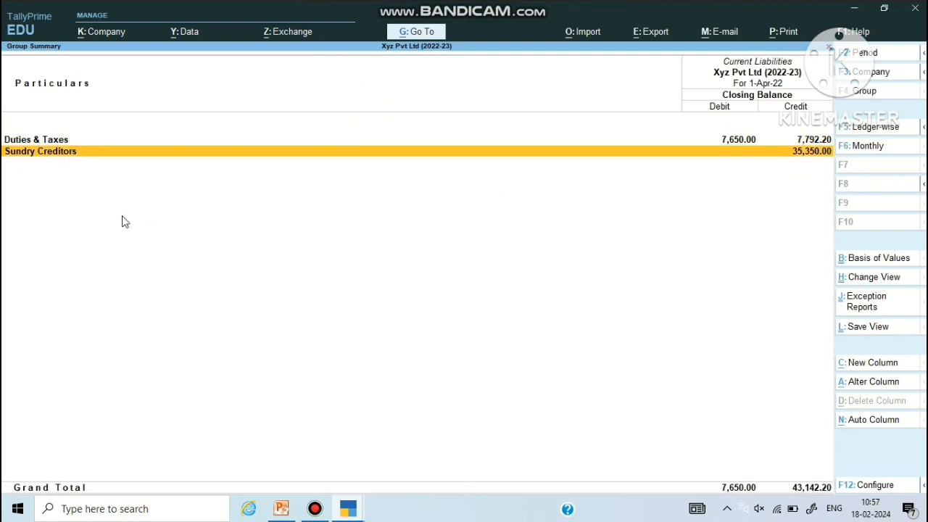
pyautogui.press('Return')
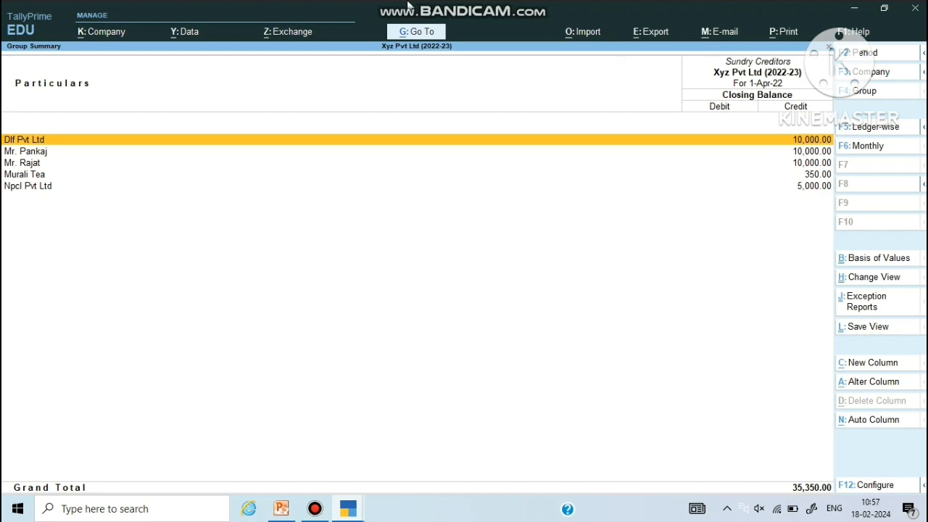
# Examine the individual ledgers and their closing balances in the Sundry Creditors group summary.
pyautogui.moveTo(408, 6)
pyautogui.press('Down')
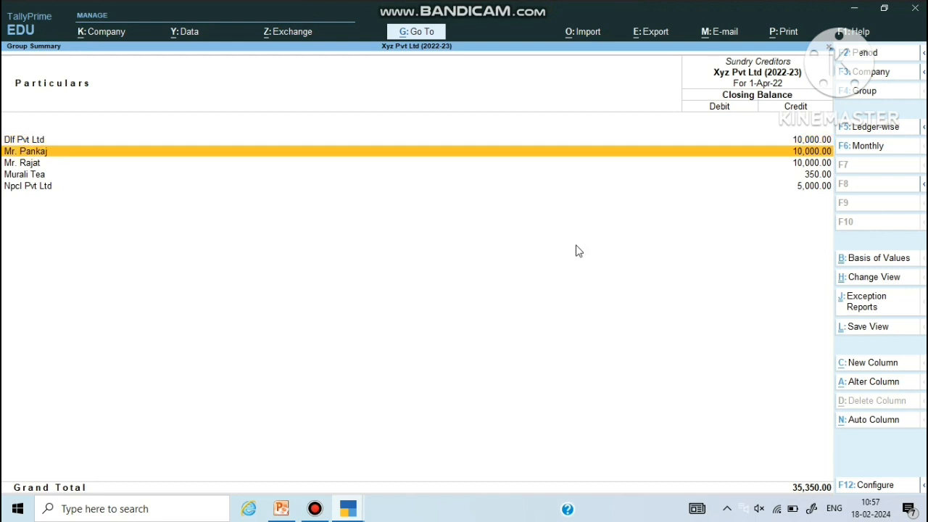
pyautogui.press('Down')
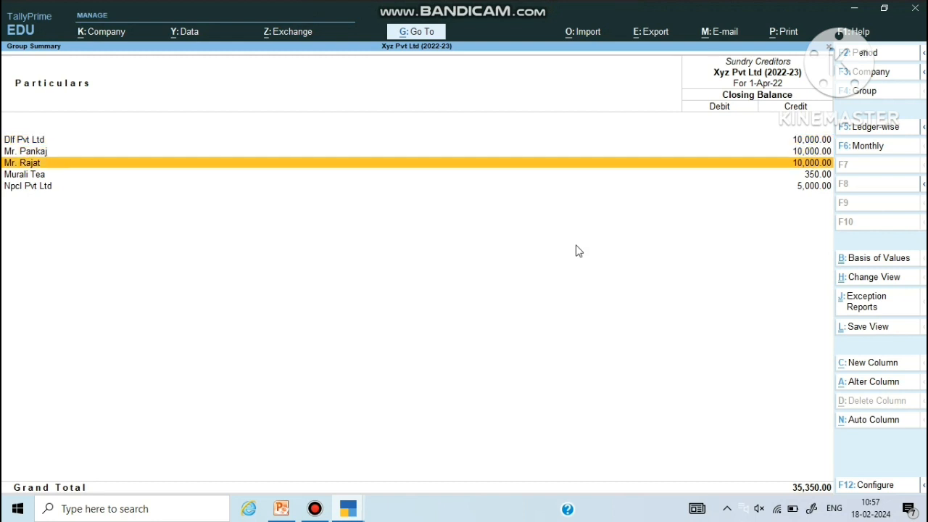
pyautogui.press('Down')
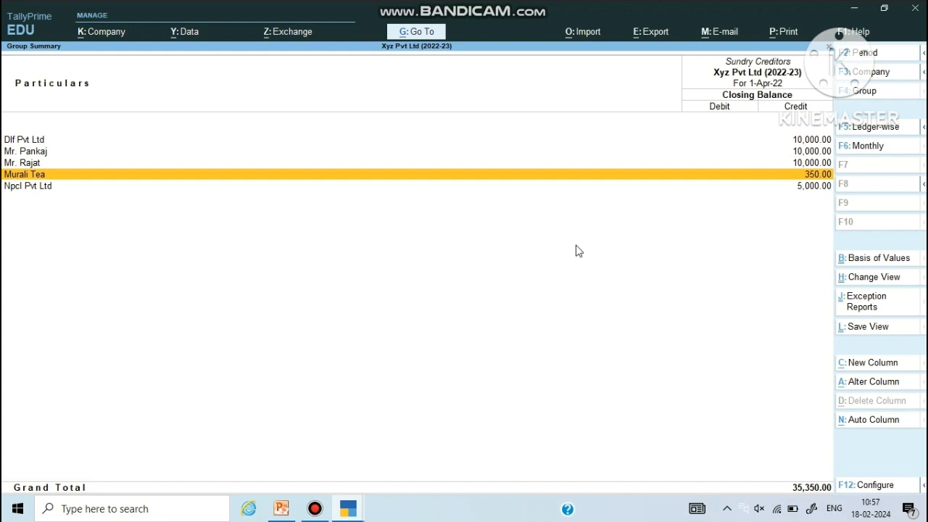
pyautogui.press('Down')
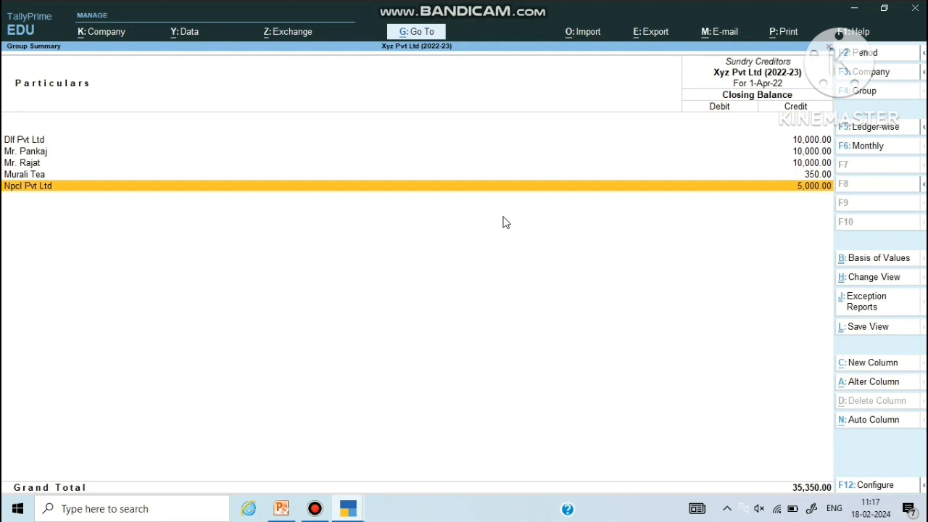
pyautogui.press('Up')
pyautogui.press('Up')
pyautogui.press('Up')
pyautogui.press('Up')
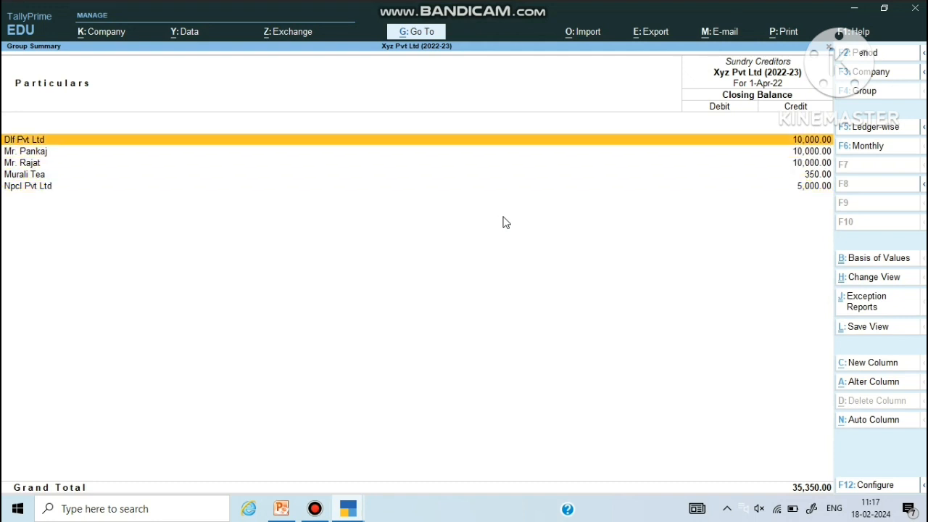
pyautogui.press('Down')
pyautogui.press('Down')
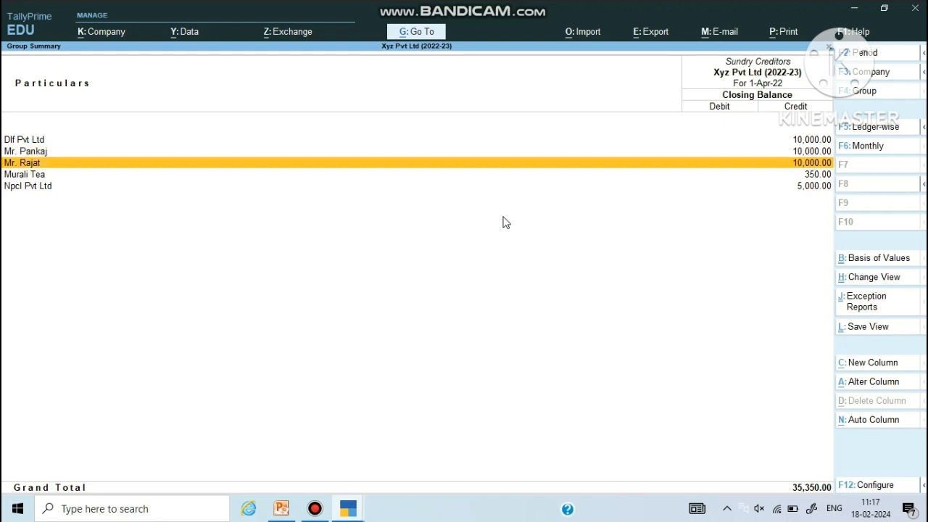
pyautogui.press('Down')
pyautogui.press('Down')
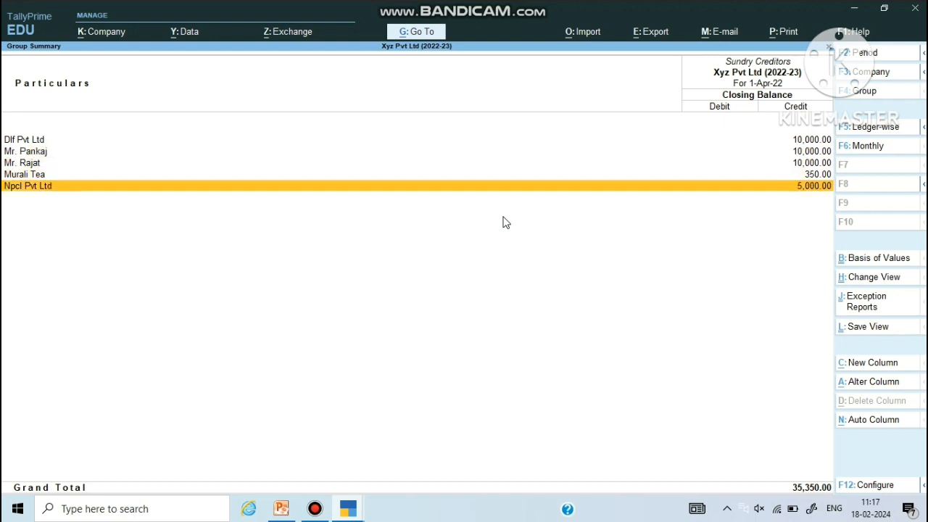
pyautogui.press('Up')
pyautogui.press('Up')
pyautogui.press('Up')
pyautogui.press('Up')
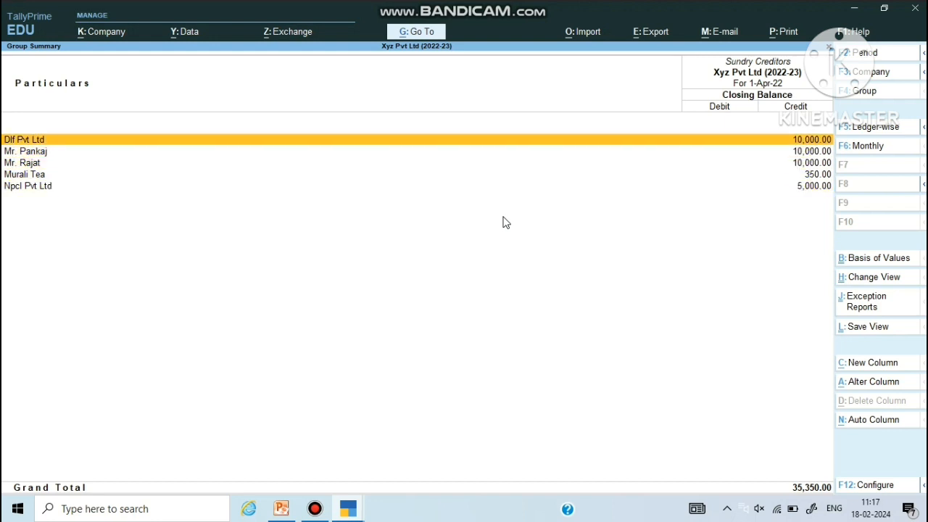
pyautogui.press('Down')
pyautogui.press('Down')
pyautogui.press('Down')
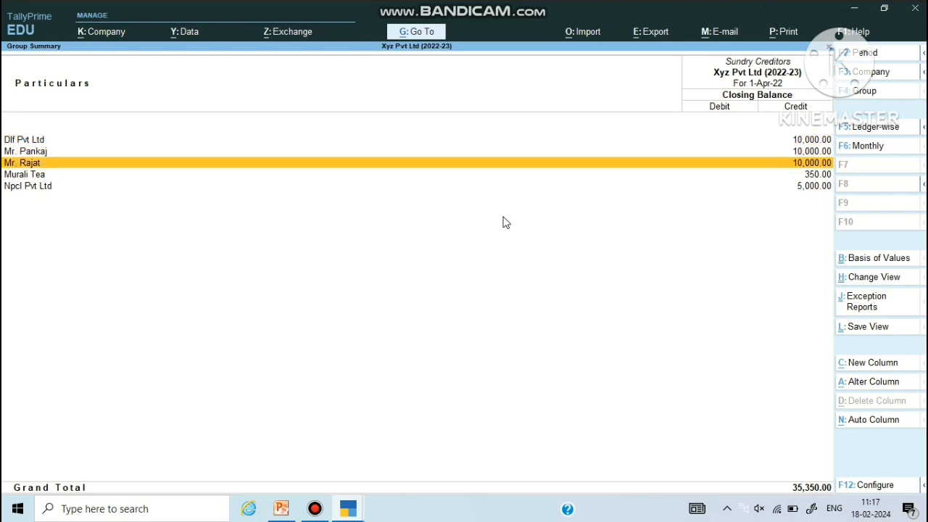
pyautogui.press('Up')
pyautogui.press('Up')
pyautogui.press('Up')
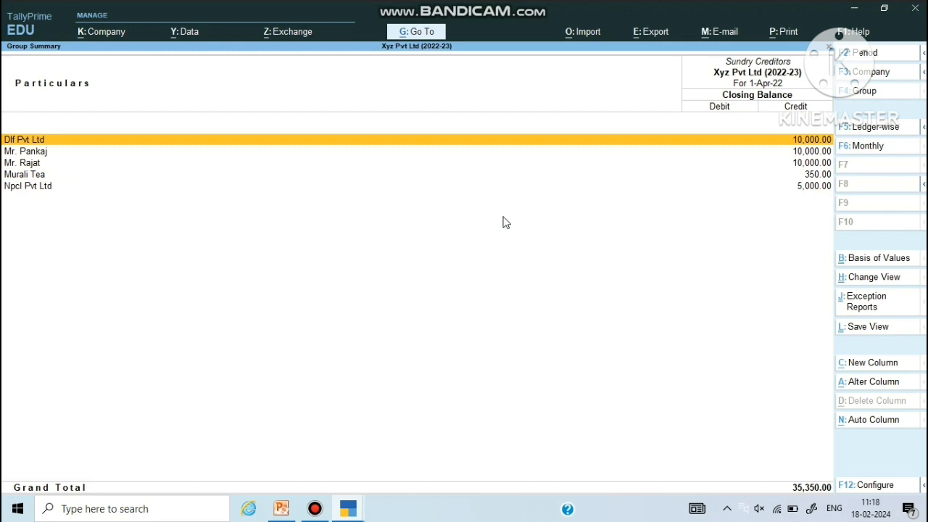
# Return to the balance sheet and review the Sundry Debtors group summary under Current Assets.
pyautogui.press('Escape')
pyautogui.press('Escape')
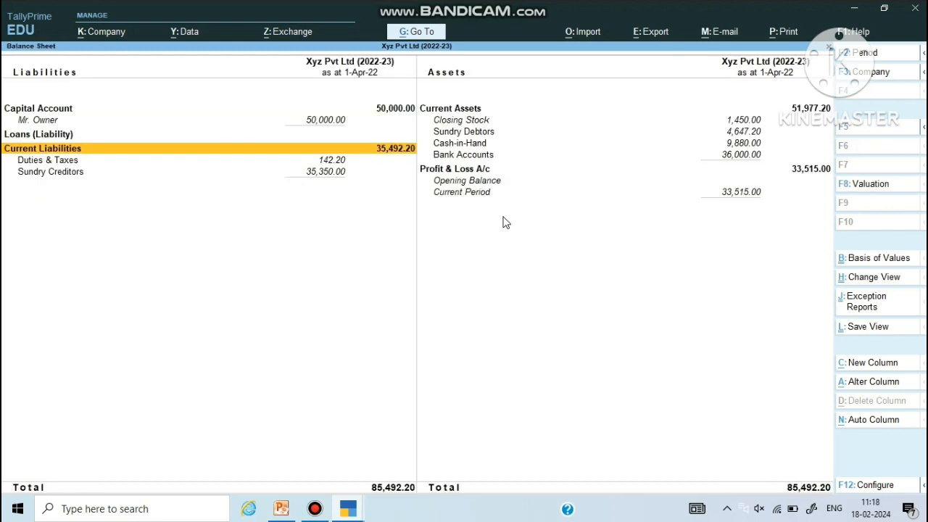
pyautogui.press('Right')
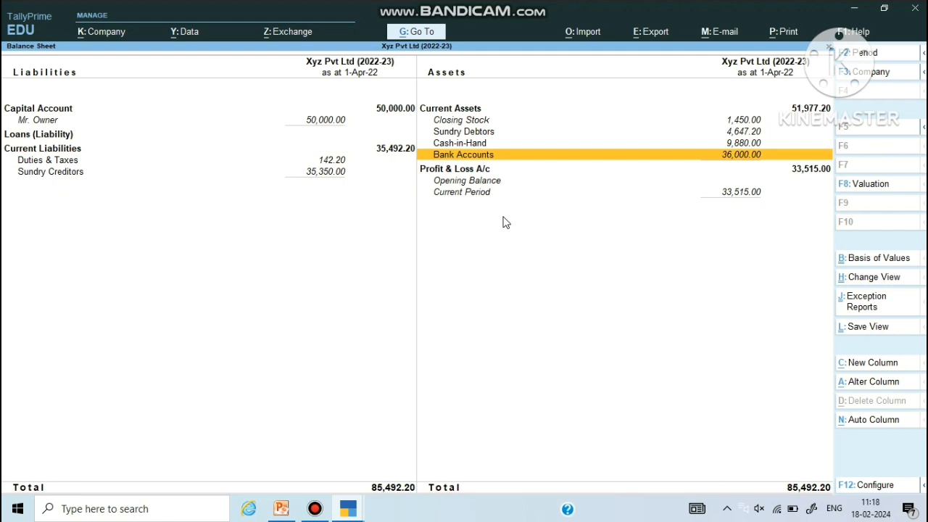
pyautogui.press('Up')
pyautogui.press('Up')
pyautogui.press('Up')
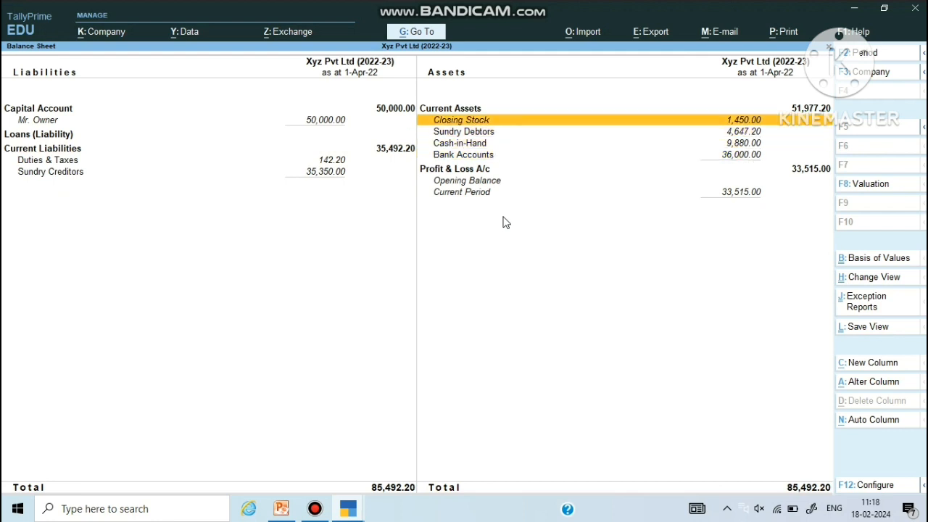
pyautogui.press('Down')
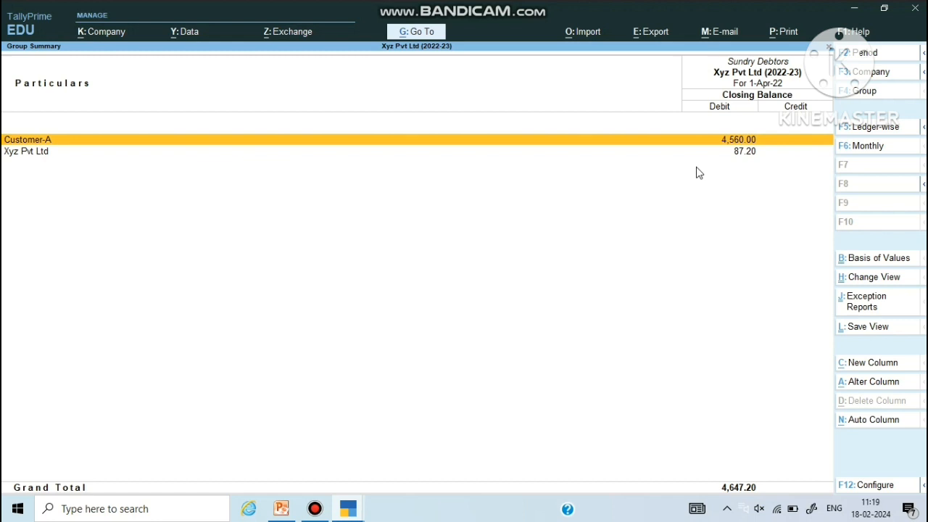
pyautogui.press('Escape')
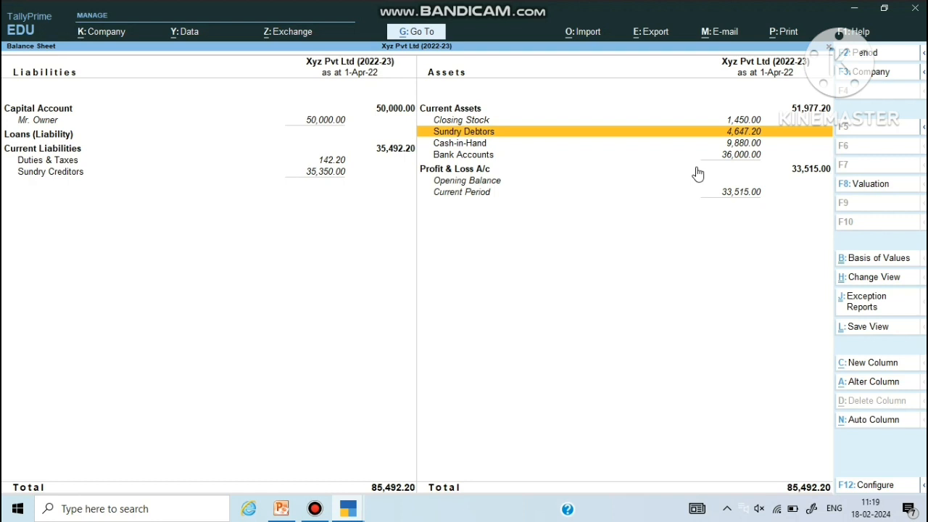
# Close the balance sheet and switch the active company to Xyz Pvt Ltd (2023-24).
pyautogui.press('Escape')
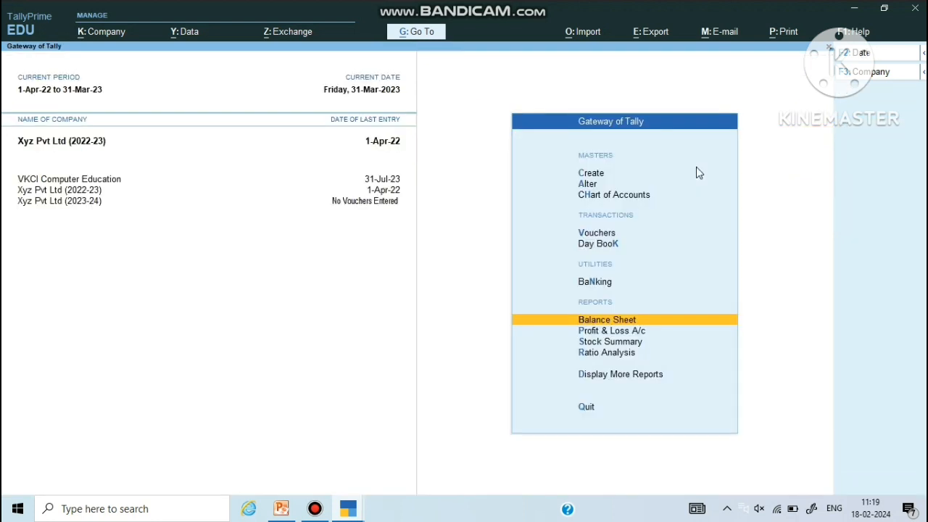
pyautogui.press('Escape')
pyautogui.press('n')
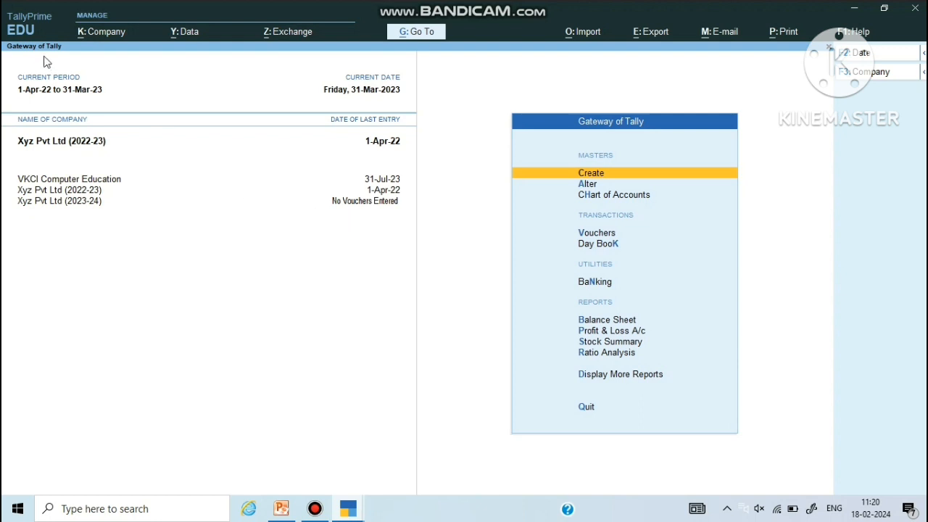
pyautogui.hotkey('alt', 'k')
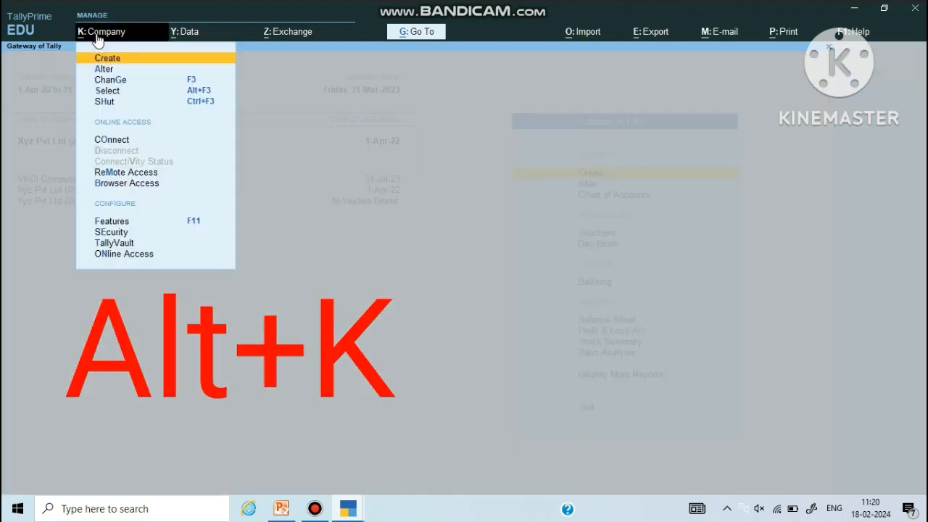
pyautogui.press('Down')
pyautogui.press('Down')
pyautogui.press('Down')
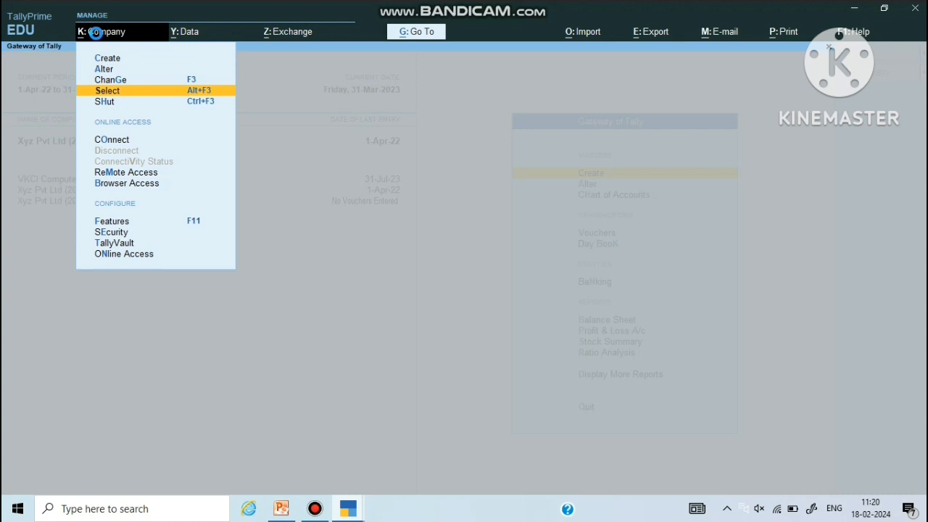
pyautogui.press('Return')
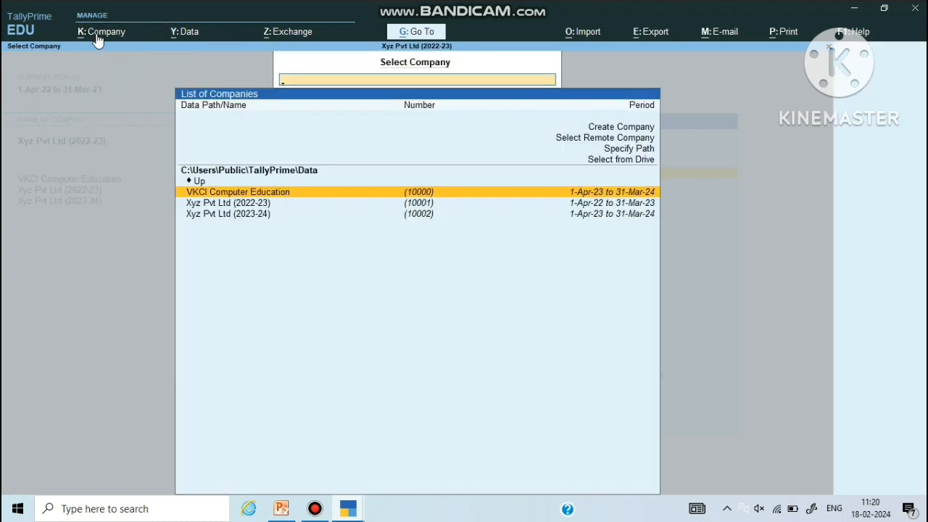
pyautogui.press('Down')
pyautogui.press('Down')
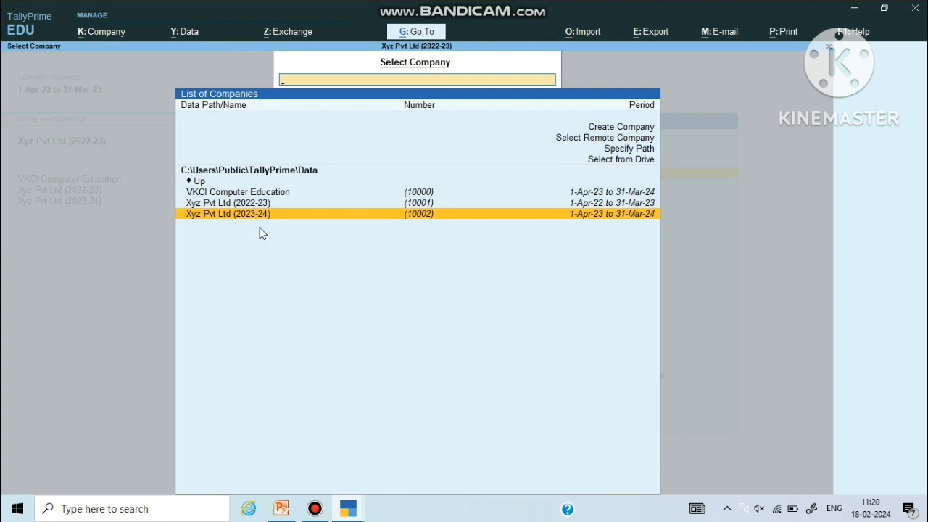
pyautogui.press('Return')
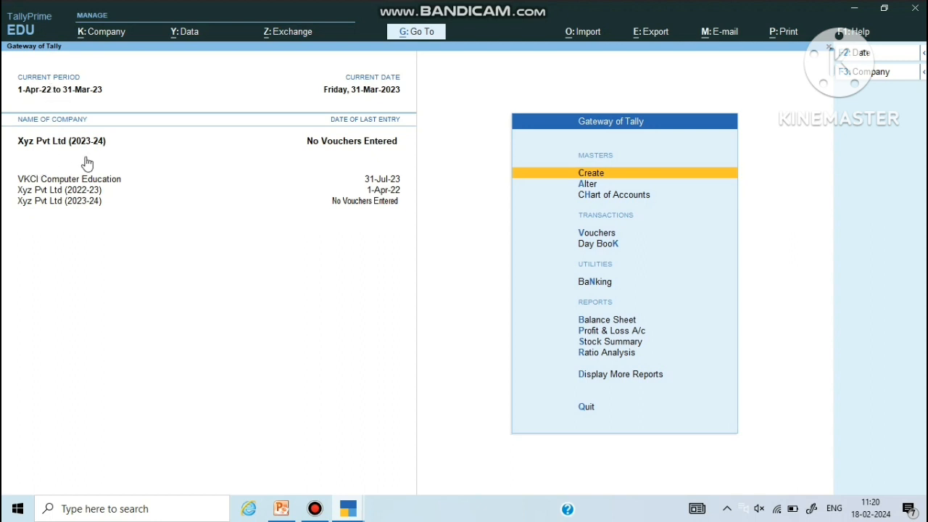
# Set the current period for Xyz Pvt Ltd (2023-24) from 1-4-2023 to 31-3-2024.
pyautogui.press('alt')
pyautogui.hotkey('alt', 'F2')
pyautogui.write('01/4/2023')
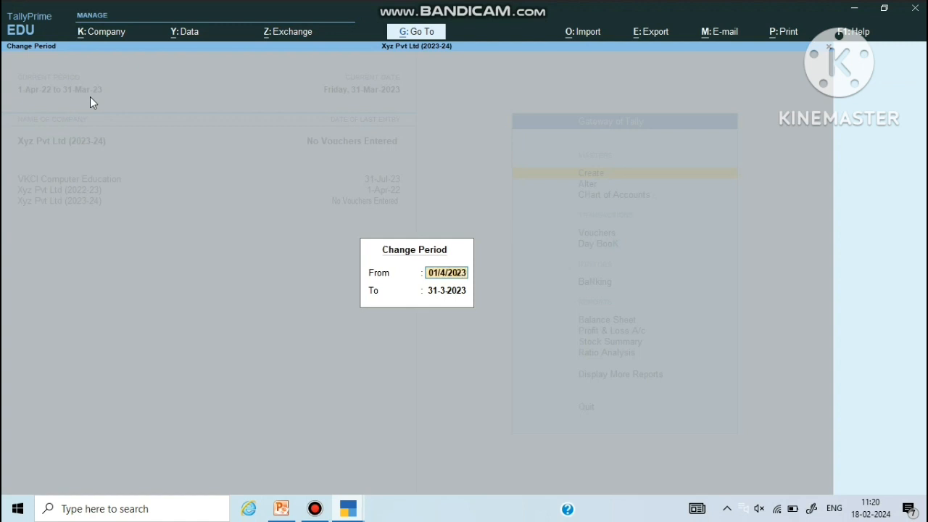
pyautogui.press('Return')
pyautogui.write('31/03/20')
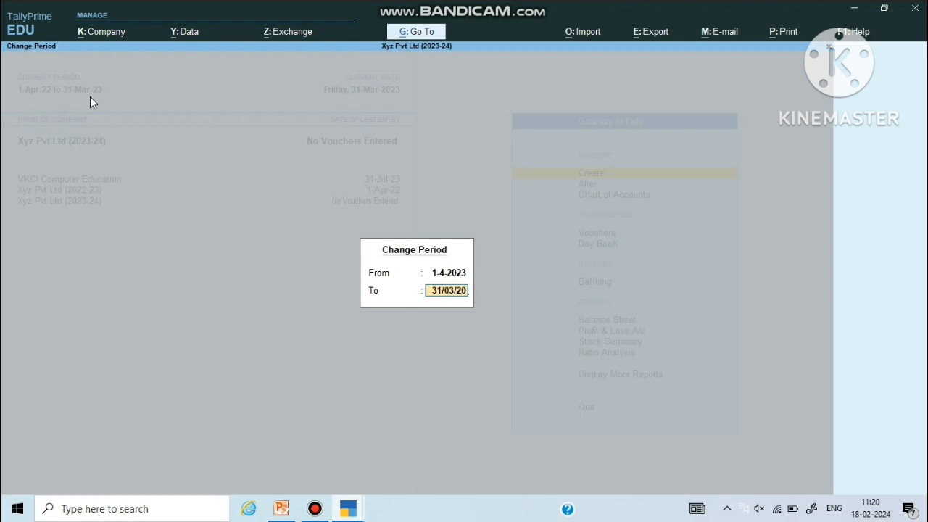
pyautogui.write('24')
pyautogui.press('Return')
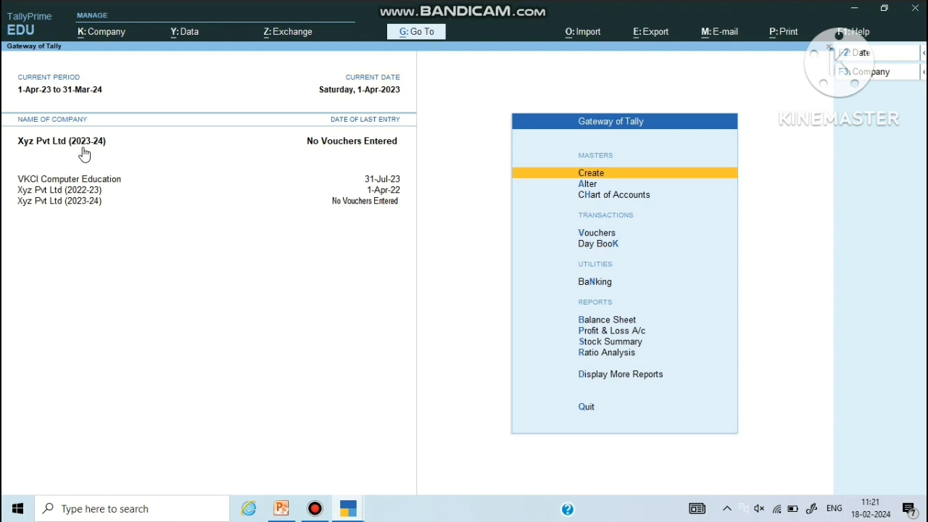
# Review the Balance Sheet of Xyz Pvt Ltd (2023-24) for carried-over balances, and return to the Gateway of Tally.
pyautogui.press('Down')
pyautogui.press('Down')
pyautogui.press('Down')
pyautogui.press('Down')
pyautogui.press('Down')
pyautogui.press('Down')
pyautogui.press('Down')
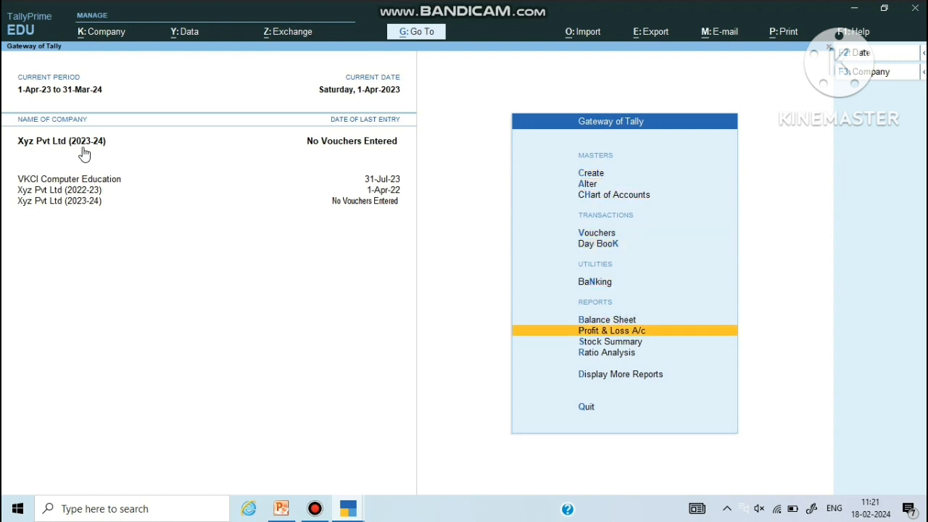
pyautogui.press('Up')
pyautogui.press('Return')
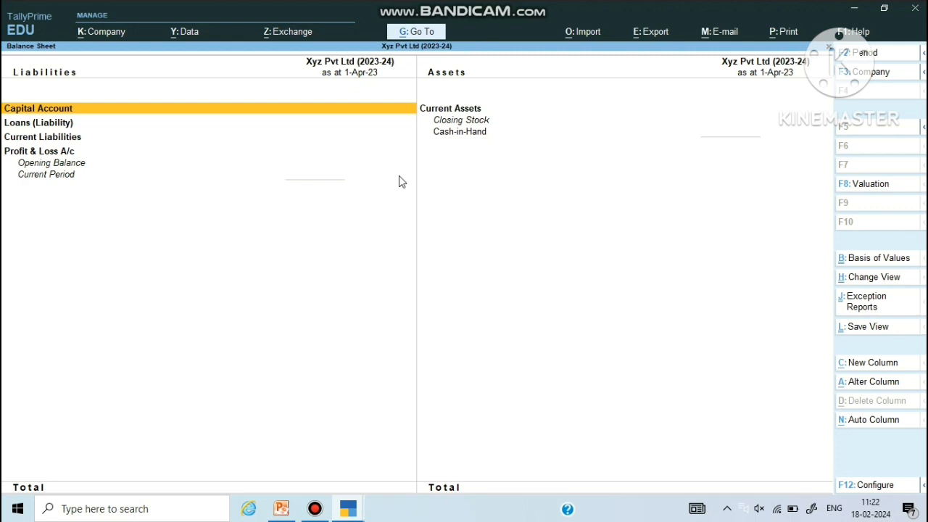
pyautogui.press('Escape')
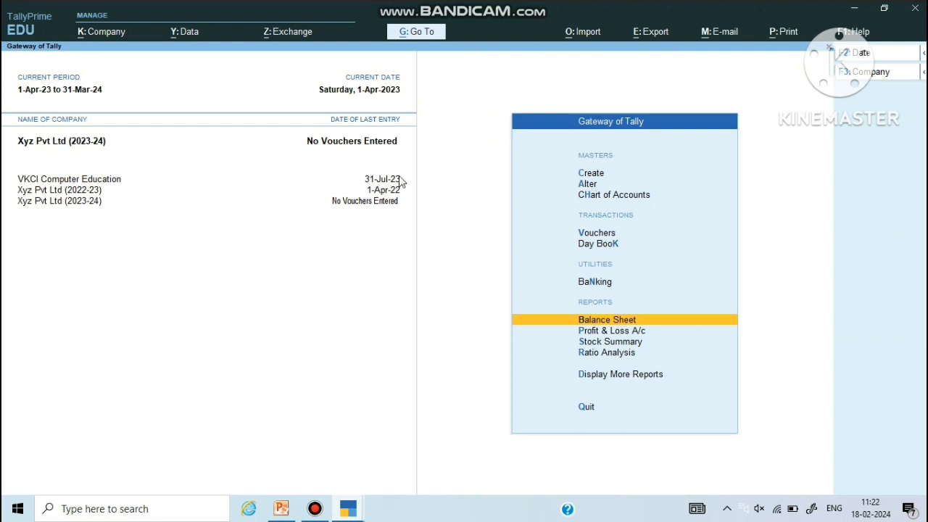
pyautogui.press('Escape')
pyautogui.press('Escape')
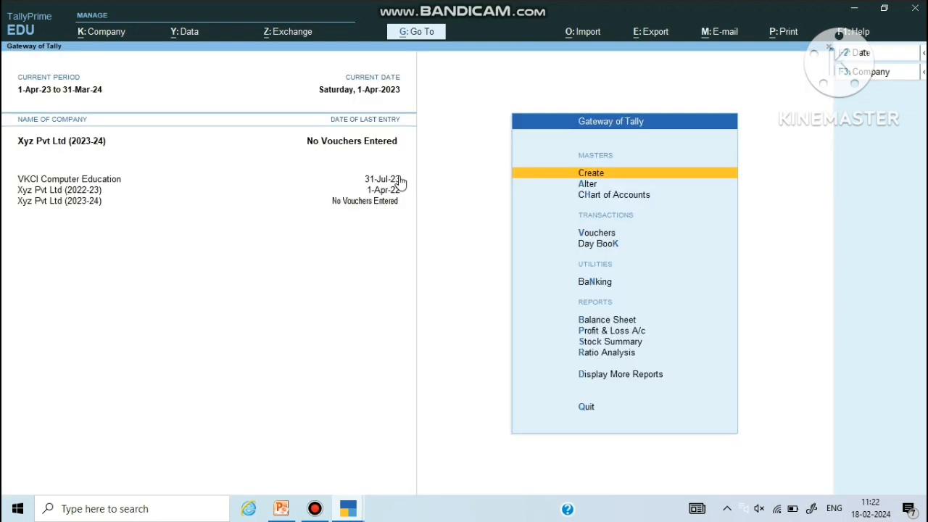
# Switch the active company back to Xyz Pvt Ltd (2022-23).
pyautogui.click(109, 44)
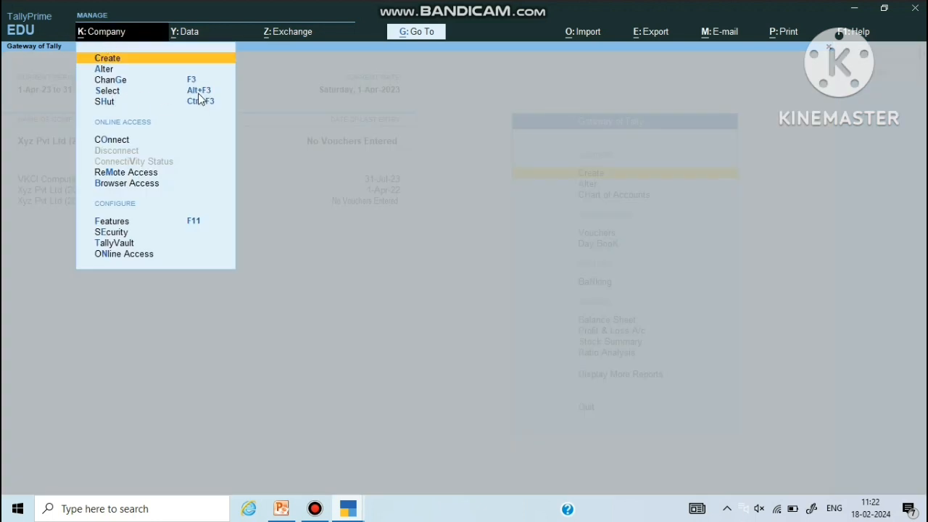
pyautogui.click(197, 90)
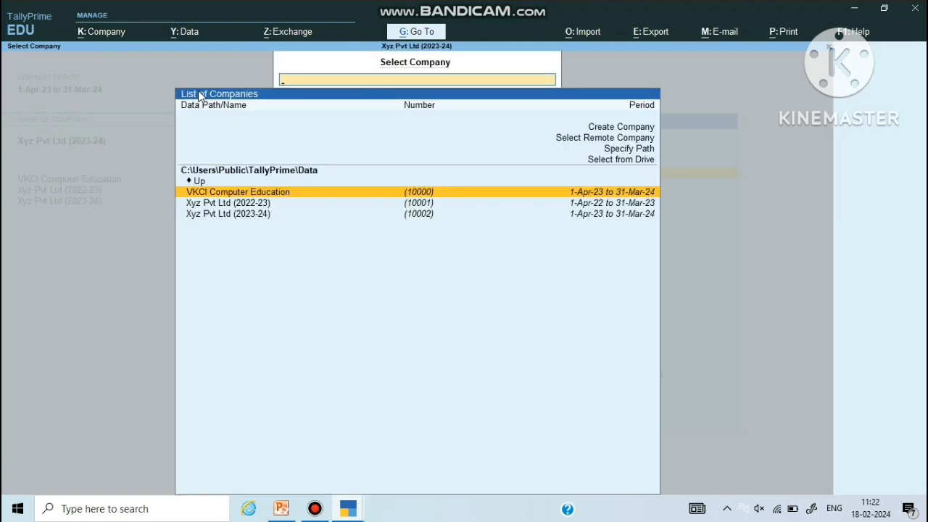
pyautogui.press('Down')
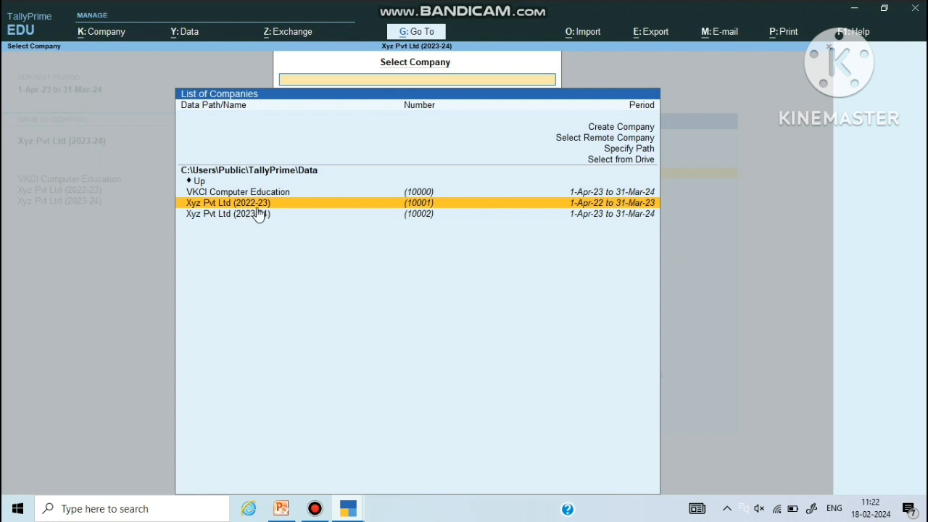
pyautogui.press('Return')
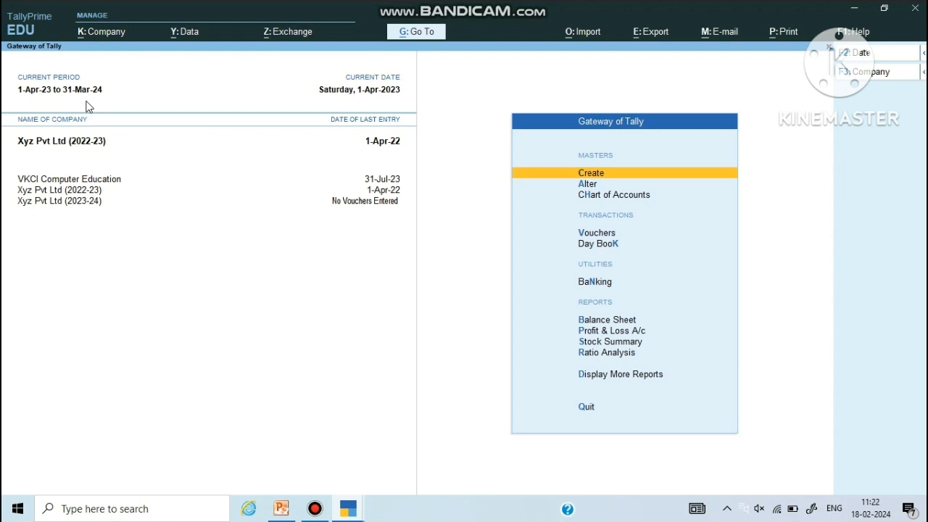
# Set the current period for Xyz Pvt Ltd (2022-23) from 1-4-2022 to 31-3-2023.
pyautogui.hotkey('alt', 'F2')
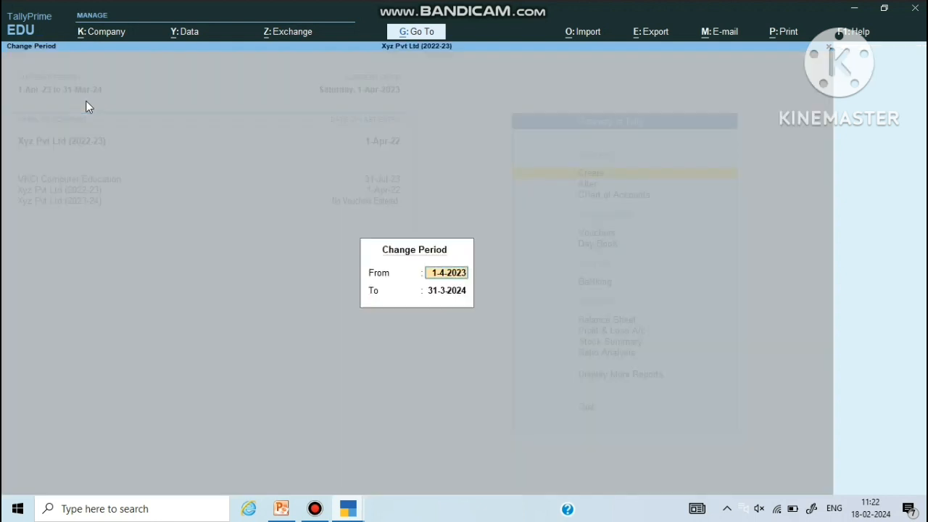
pyautogui.write('01/4/2022')
pyautogui.press('Return')
pyautogui.write('31/03')
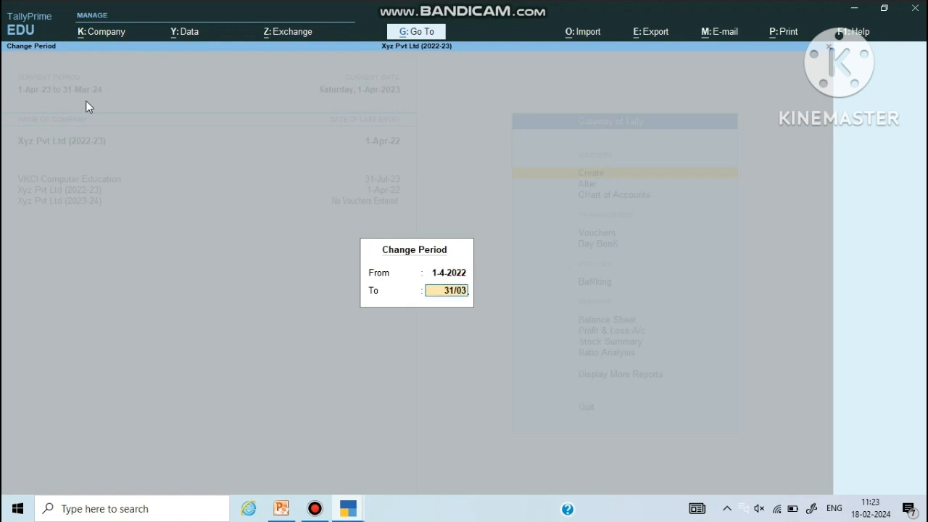
pyautogui.write('/2023')
pyautogui.press('Return')
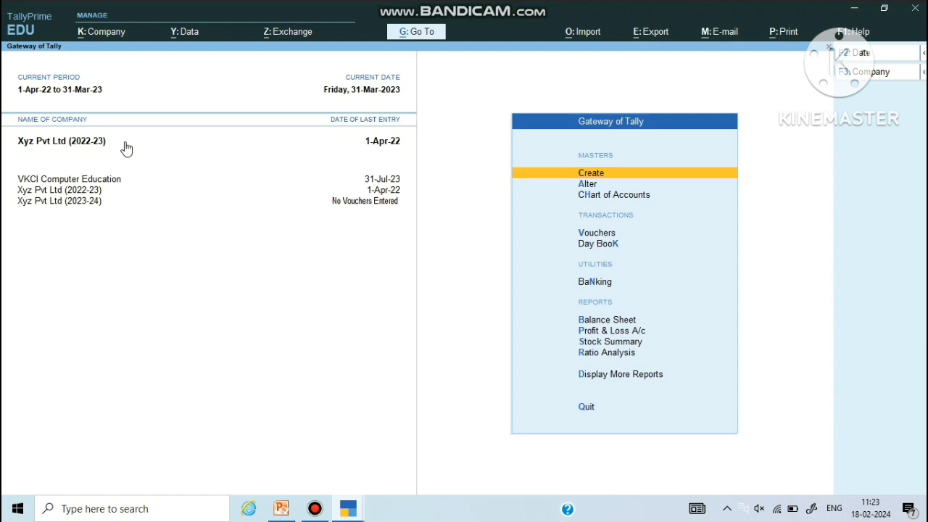
# Open the list of ledgers in Master Alteration for Xyz Pvt Ltd (2022-23).
pyautogui.press('Down')
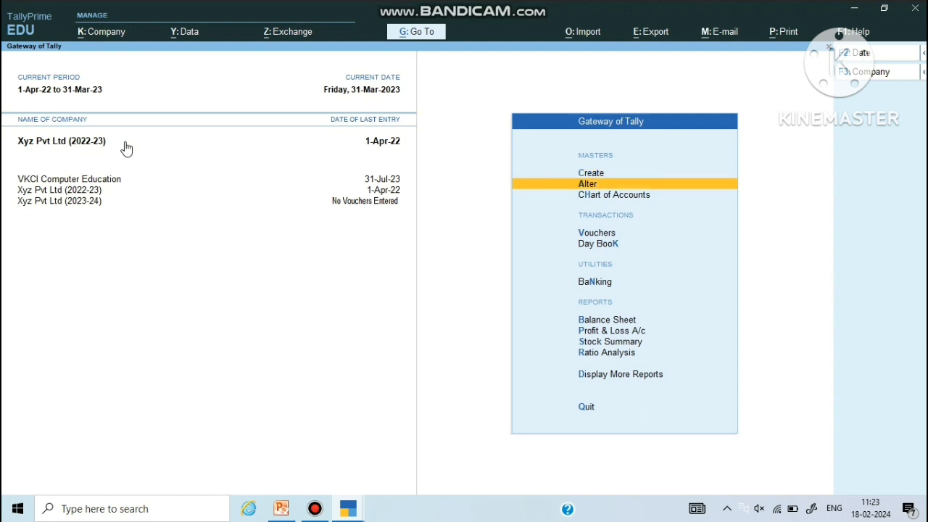
pyautogui.press('Up')
pyautogui.press('Down')
pyautogui.press('Return')
pyautogui.press('Down')
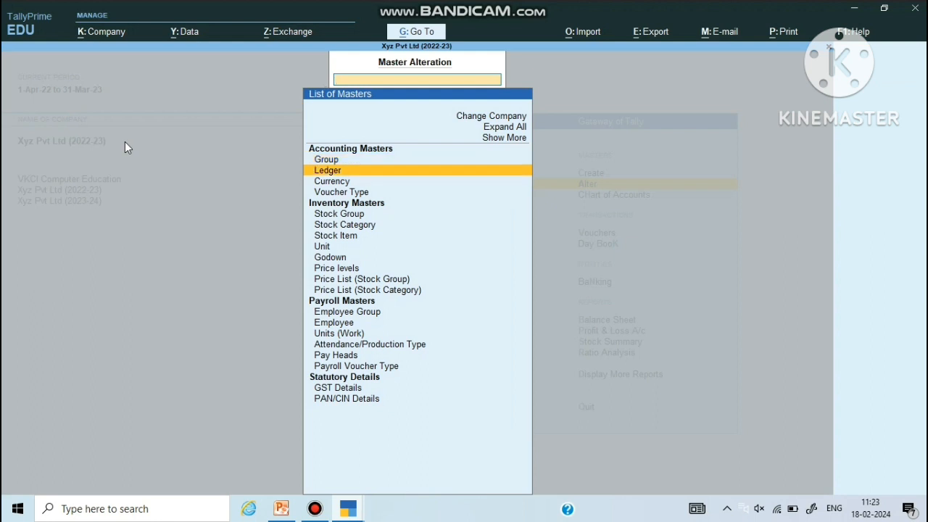
pyautogui.press('Return')
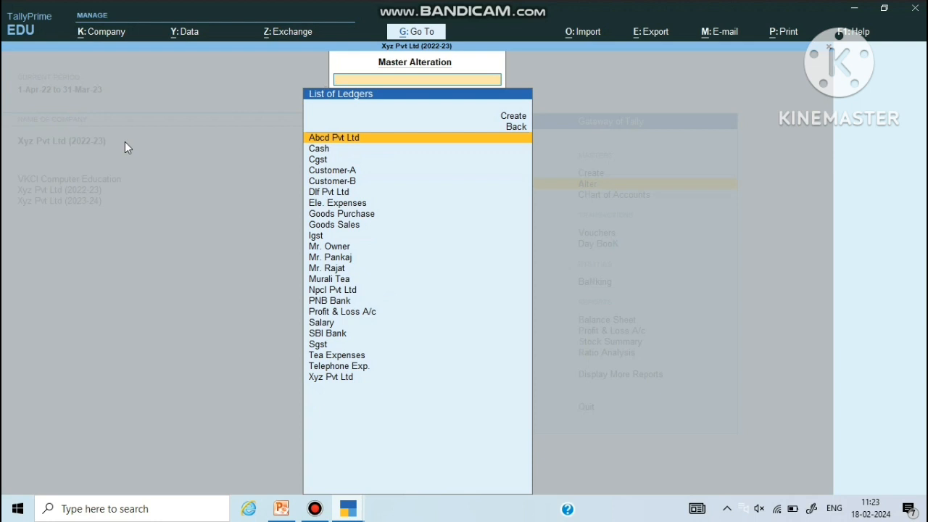
# Examine all ledgers in the list from Abcd Pvt Ltd to Xyz Pvt Ltd, and return to the Gateway of Tally.
pyautogui.press('Down')
pyautogui.press('Down')
pyautogui.press('Down')
pyautogui.press('Down')
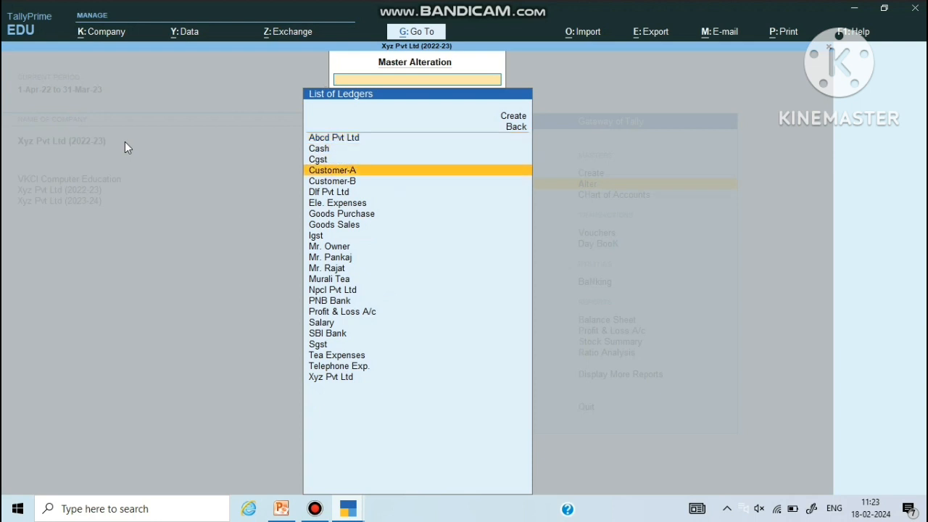
pyautogui.press('Down')
pyautogui.press('Down')
pyautogui.press('Down')
pyautogui.press('Down')
pyautogui.press('Down')
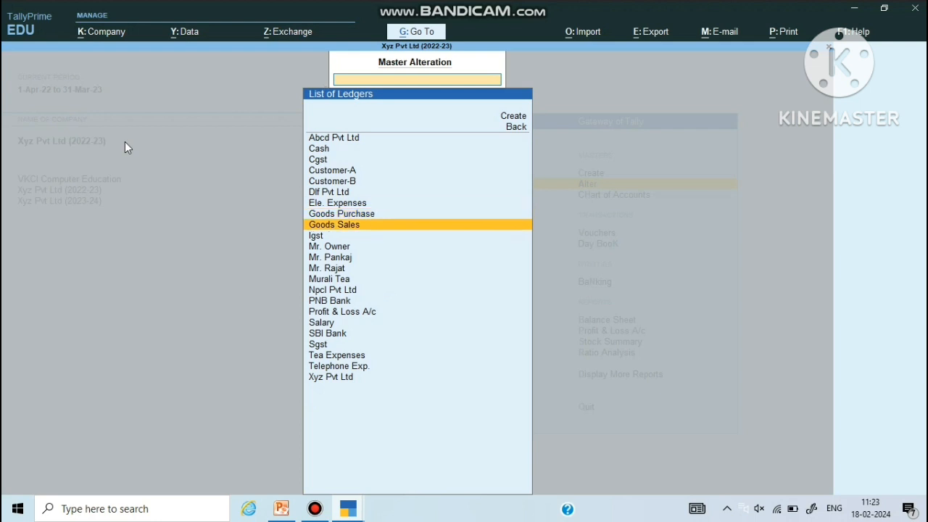
pyautogui.press('Down')
pyautogui.press('Down')
pyautogui.press('Down')
pyautogui.press('Down')
pyautogui.press('Down')
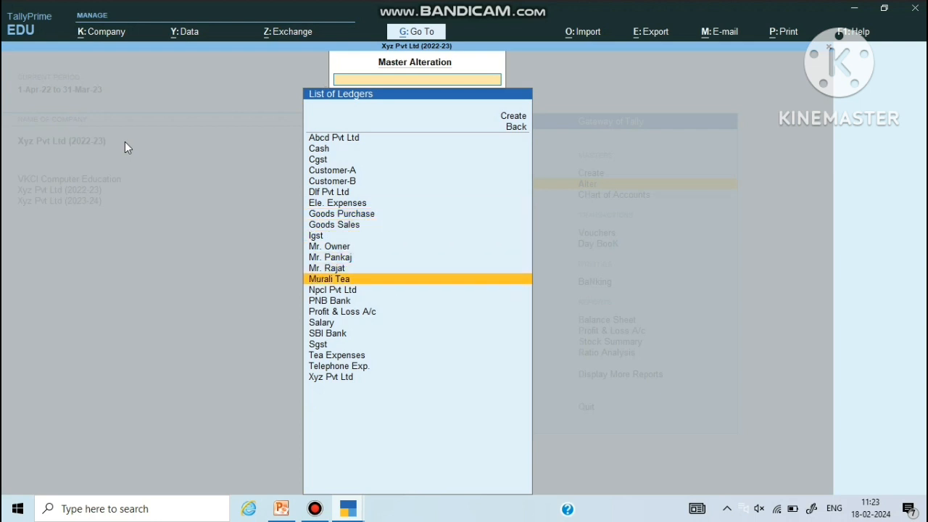
pyautogui.press('Down')
pyautogui.press('Down')
pyautogui.press('Down')
pyautogui.press('Down')
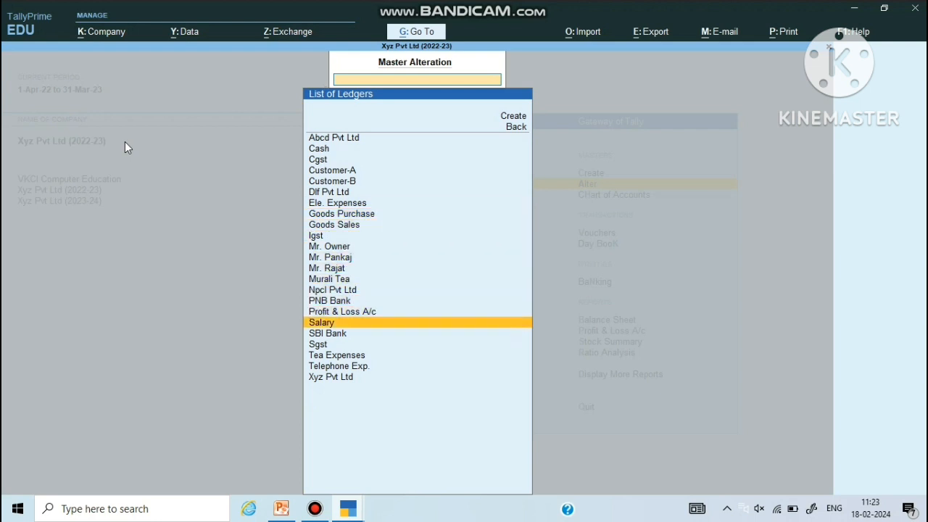
pyautogui.press('Down')
pyautogui.press('Down')
pyautogui.press('Down')
pyautogui.press('Down')
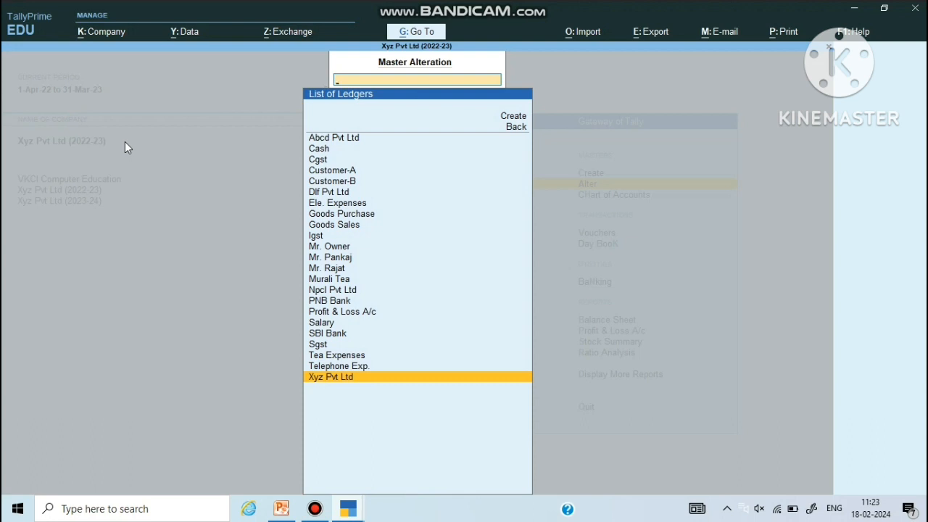
pyautogui.press('Up')
pyautogui.press('Up')
pyautogui.press('Up')
pyautogui.press('Up')
pyautogui.press('Up')
pyautogui.press('Up')
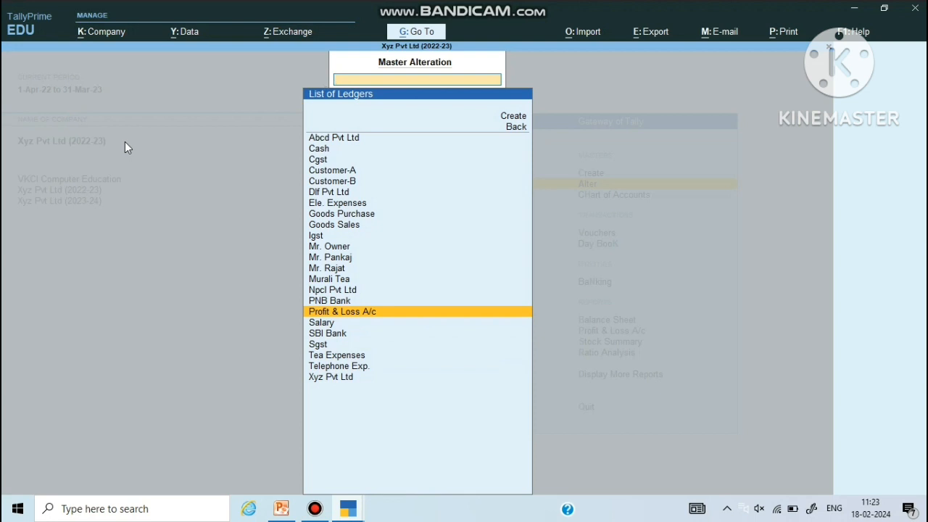
pyautogui.press('Up')
pyautogui.press('Up')
pyautogui.press('Up')
pyautogui.press('Up')
pyautogui.press('Up')
pyautogui.press('Up')
pyautogui.press('Up')
pyautogui.press('Up')
pyautogui.press('Up')
pyautogui.press('Up')
pyautogui.press('Up')
pyautogui.press('Up')
pyautogui.press('Up')
pyautogui.press('Up')
pyautogui.press('Up')
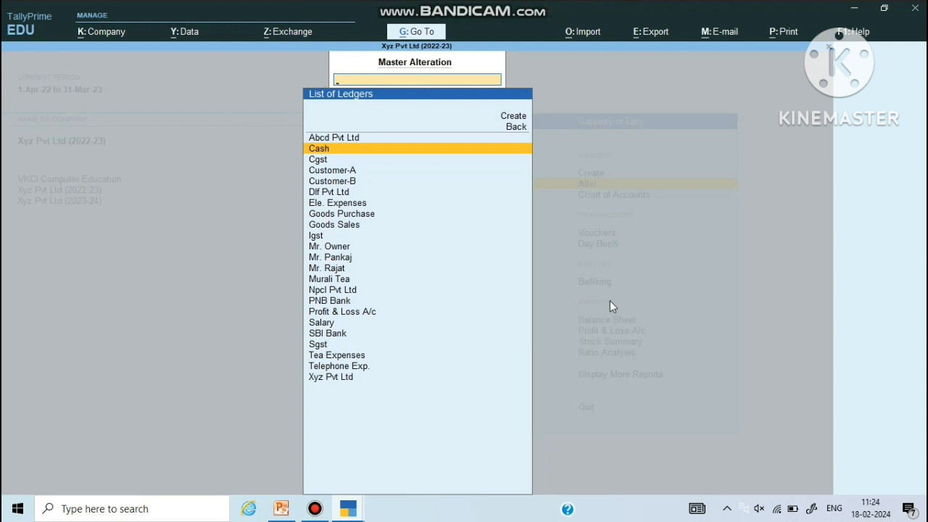
pyautogui.press('Escape')
pyautogui.press('Escape')
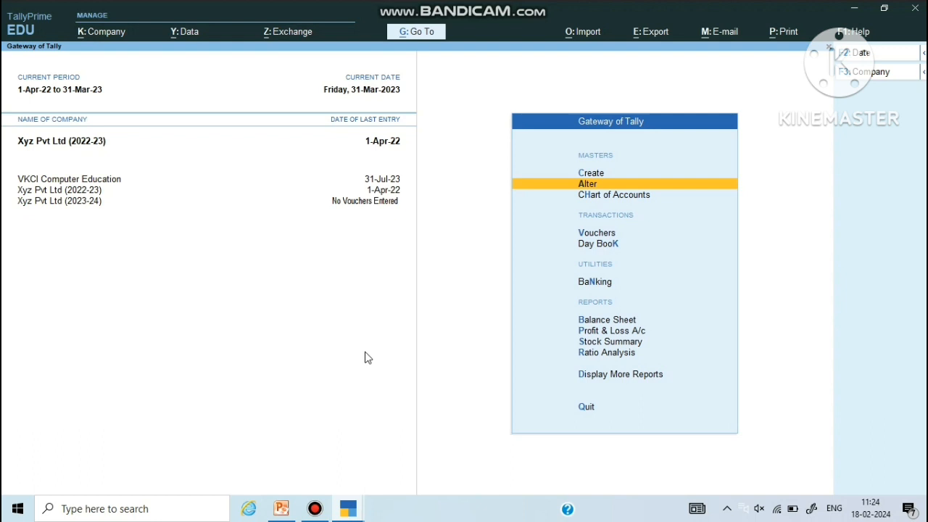
# Open the configuration of the masters export for Xyz Pvt Ltd (2022-23).
pyautogui.click(649, 35)
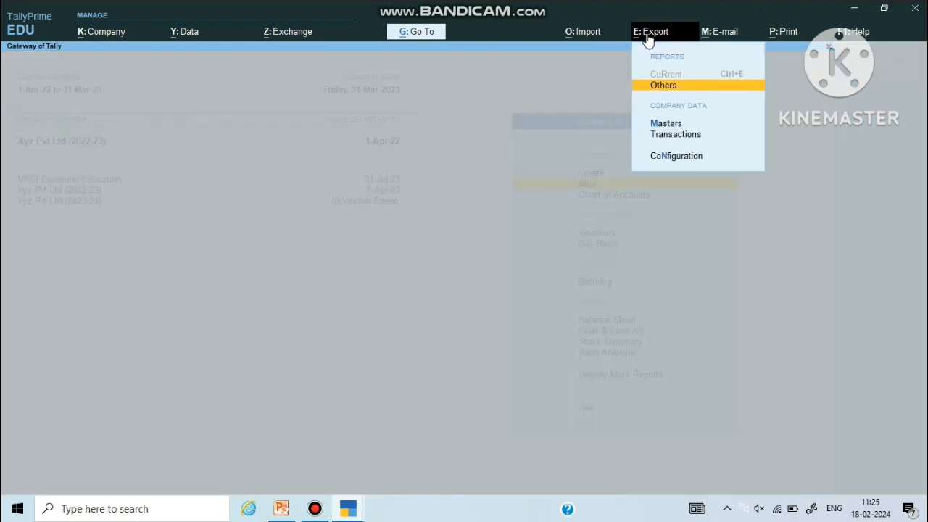
pyautogui.press('Down')
pyautogui.press('Down')
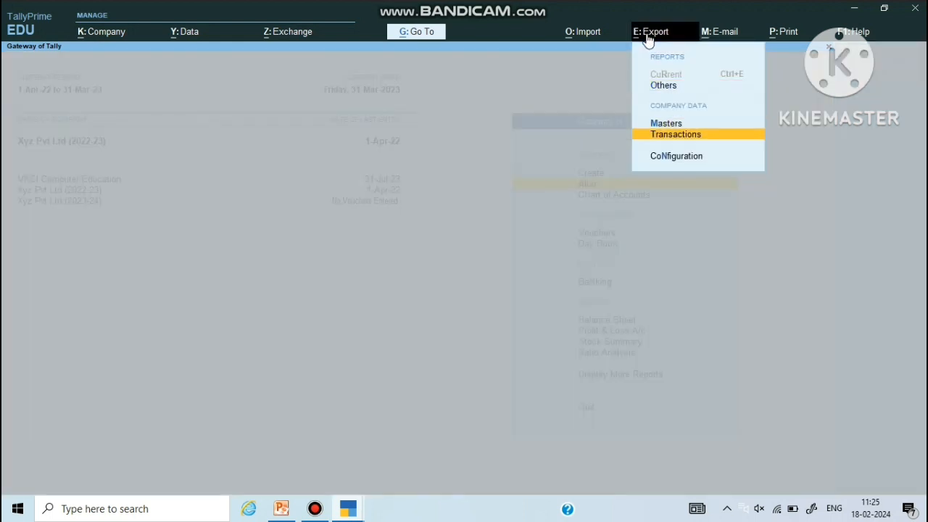
pyautogui.press('Up')
pyautogui.press('Return')
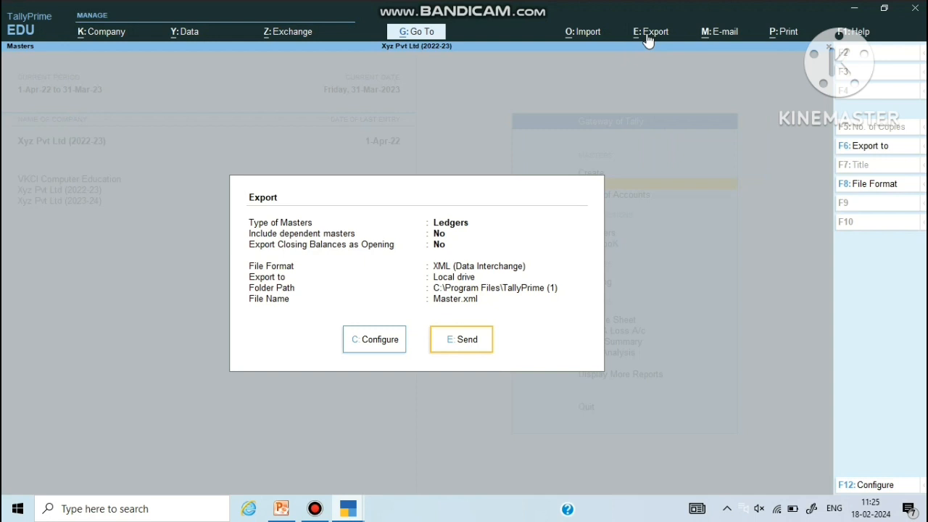
pyautogui.press('Left')
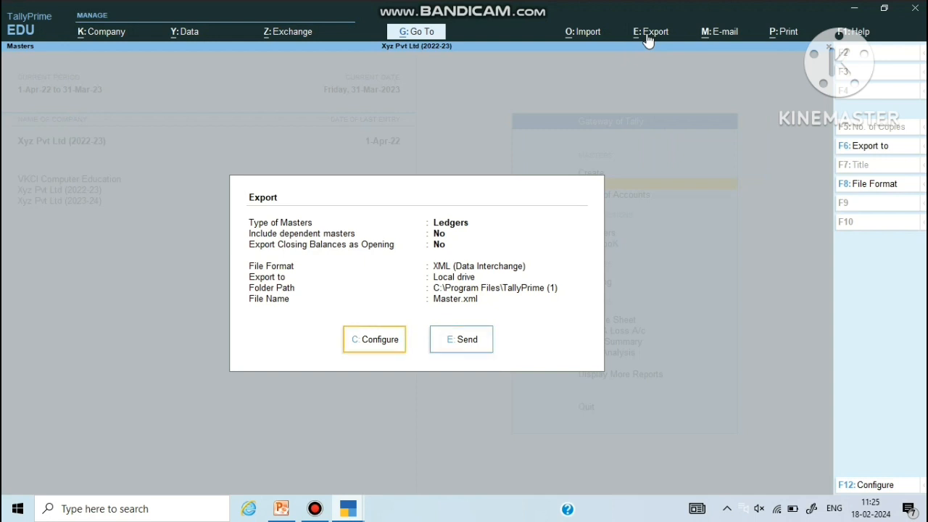
pyautogui.press('Return')
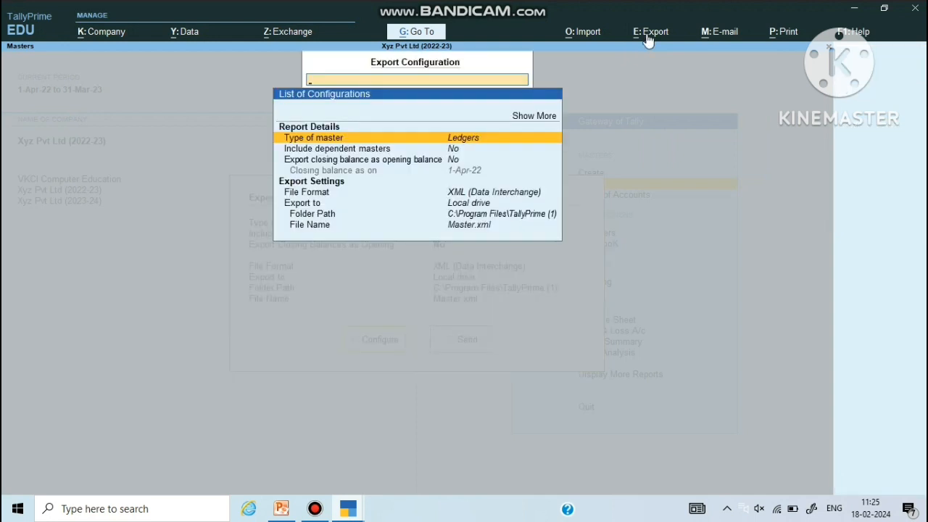
# Set Include dependent masters and Export closing balance as opening balance to Yes, keep Master.xml as the file name, and close the export configuration.
pyautogui.press('Down')
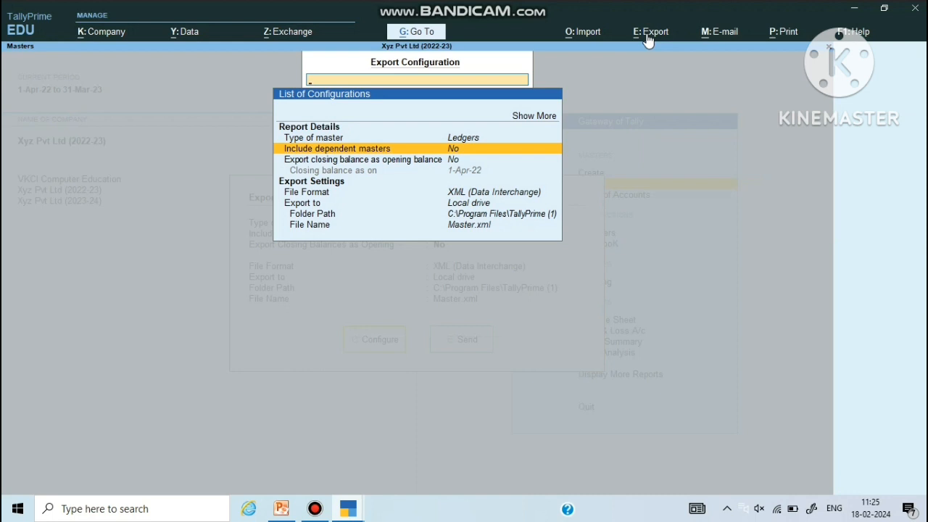
pyautogui.press('Return')
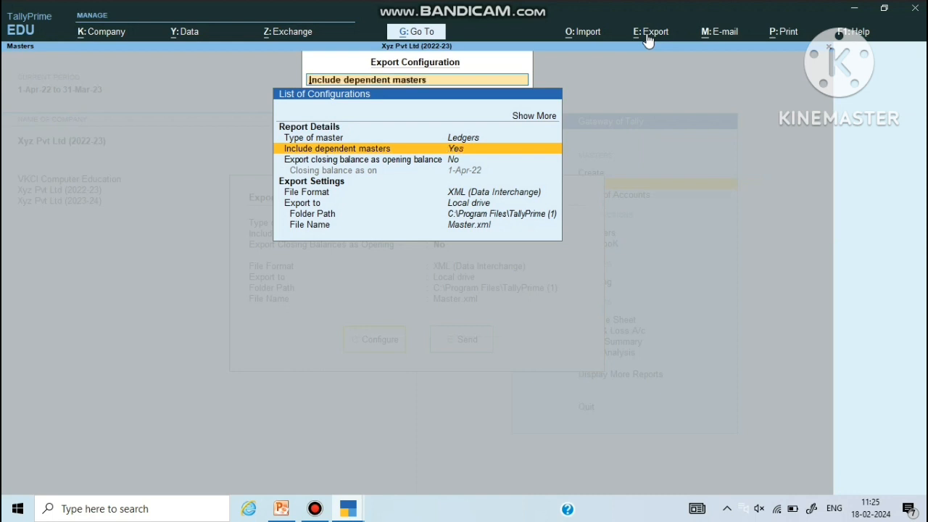
pyautogui.press('Down')
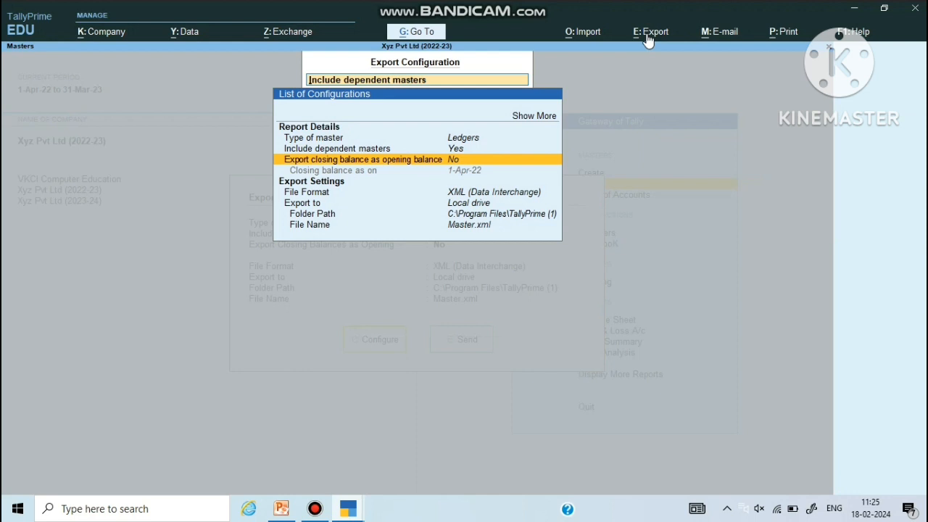
pyautogui.press('Return')
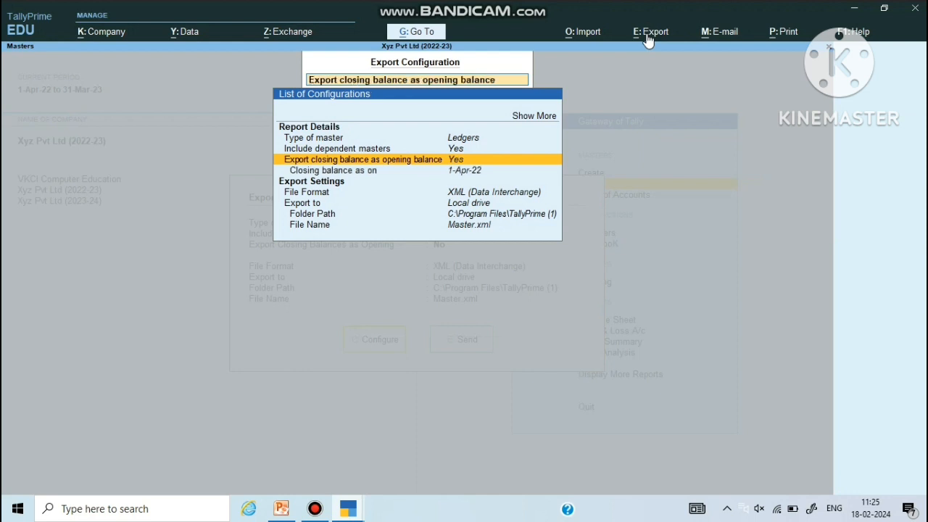
pyautogui.press('Down')
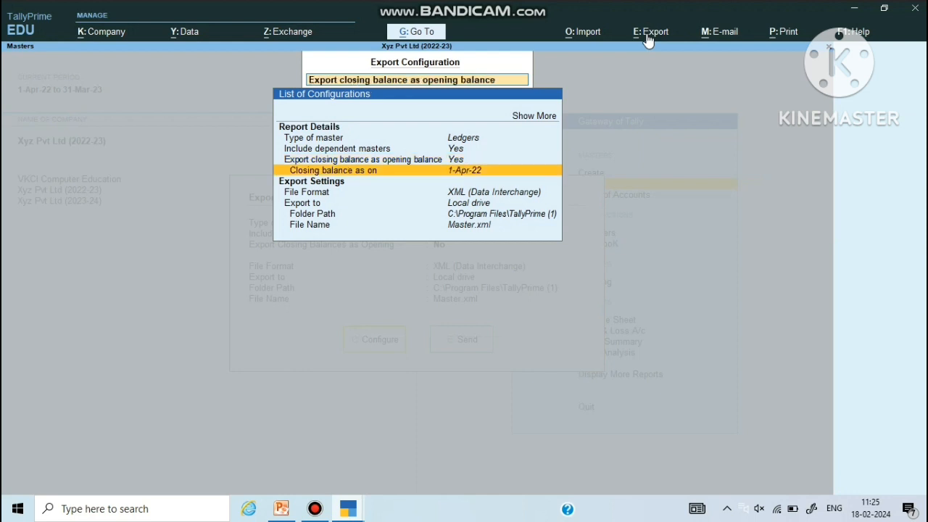
pyautogui.press('Down')
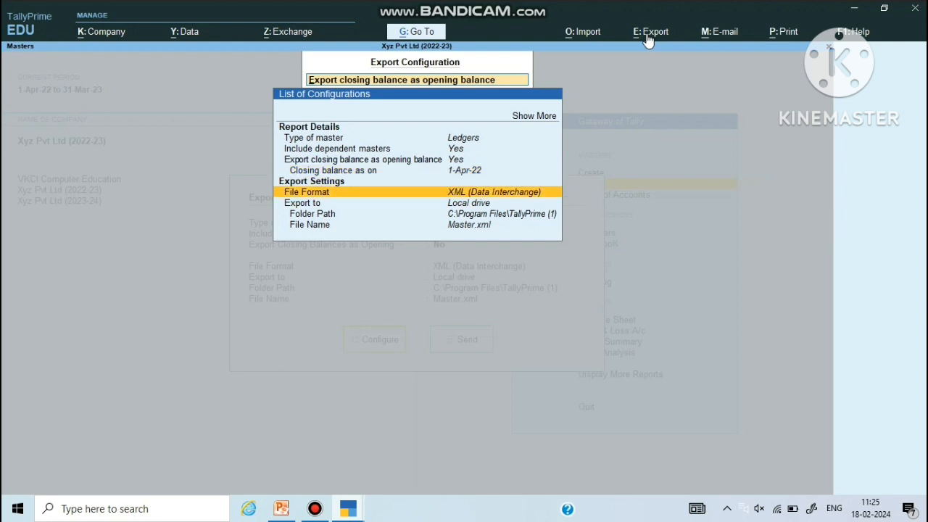
pyautogui.press('Down')
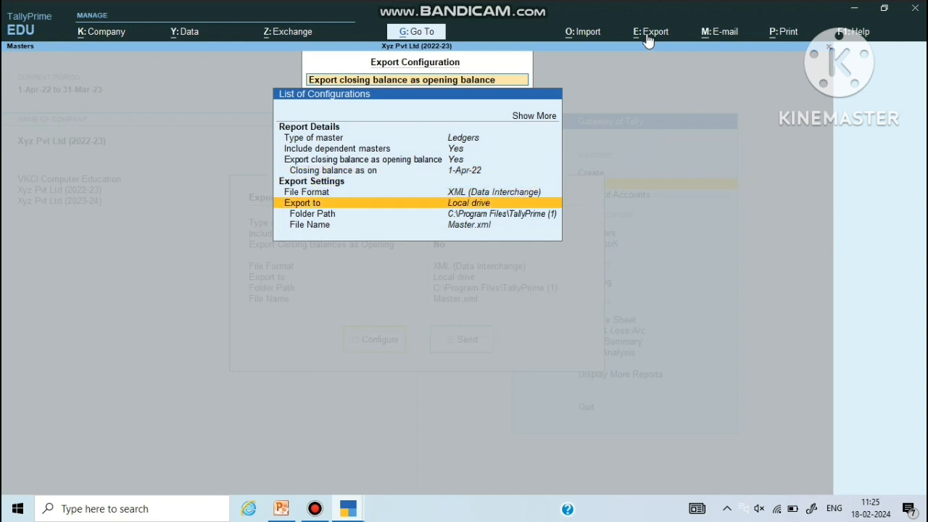
pyautogui.press('Down')
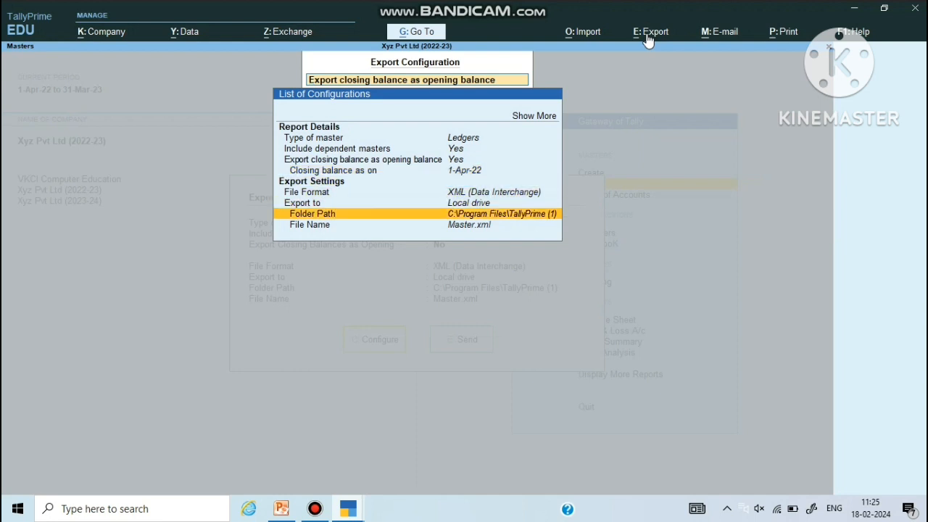
pyautogui.press('Down')
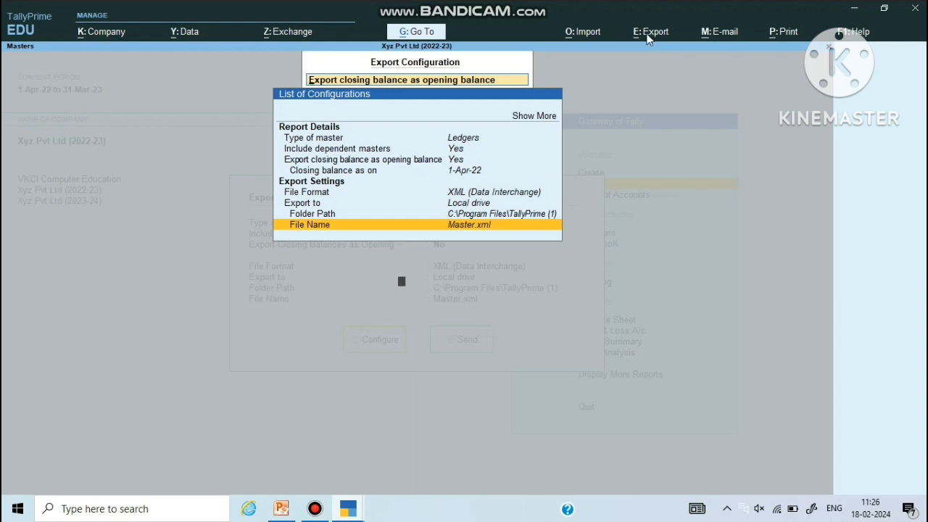
pyautogui.press('Return')
pyautogui.press('Return')
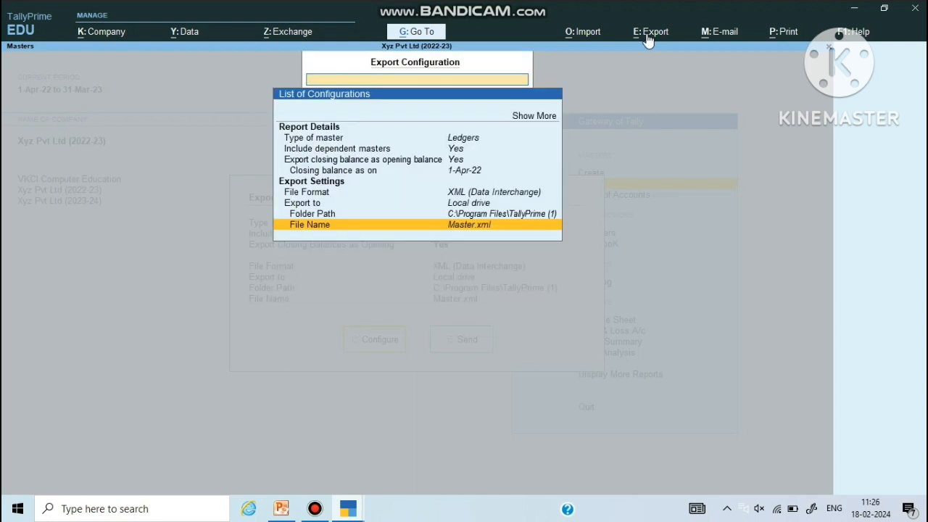
pyautogui.press('Escape')
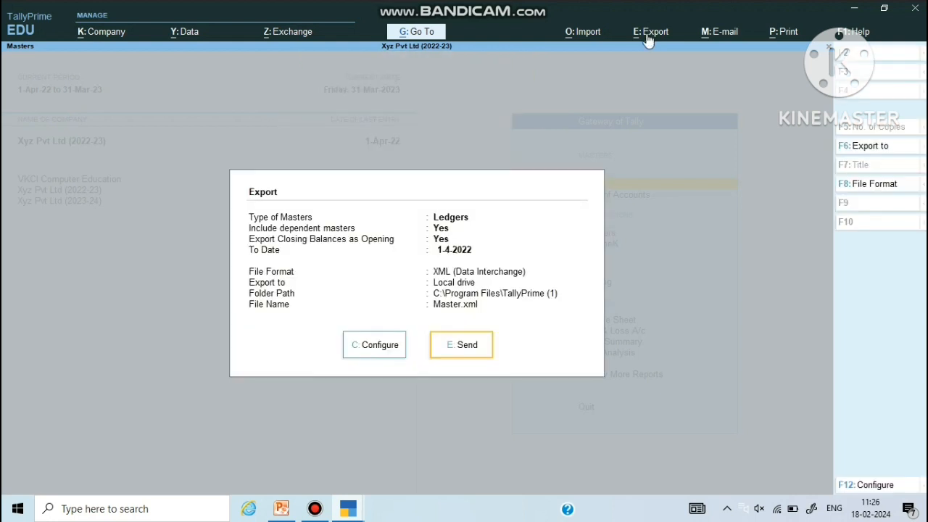
# Export the masters, overwriting the existing Master.xml, then close the export folder and return to the Gateway of Tally.
pyautogui.click(468, 346)
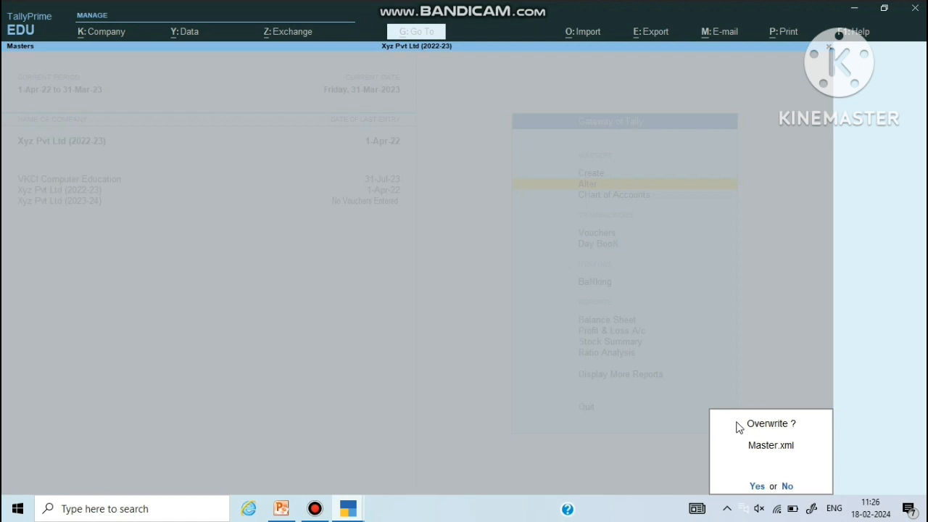
pyautogui.press('Return')
pyautogui.press('Return')
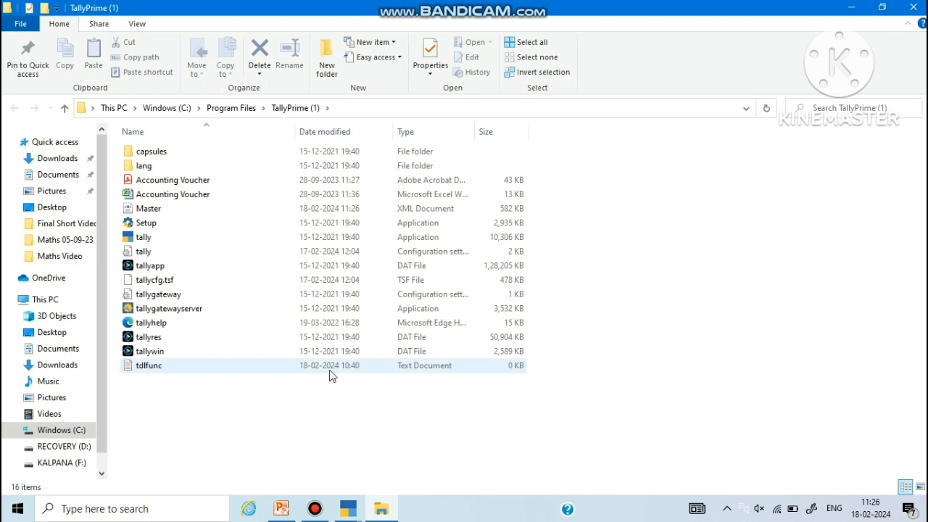
pyautogui.click(912, 7)
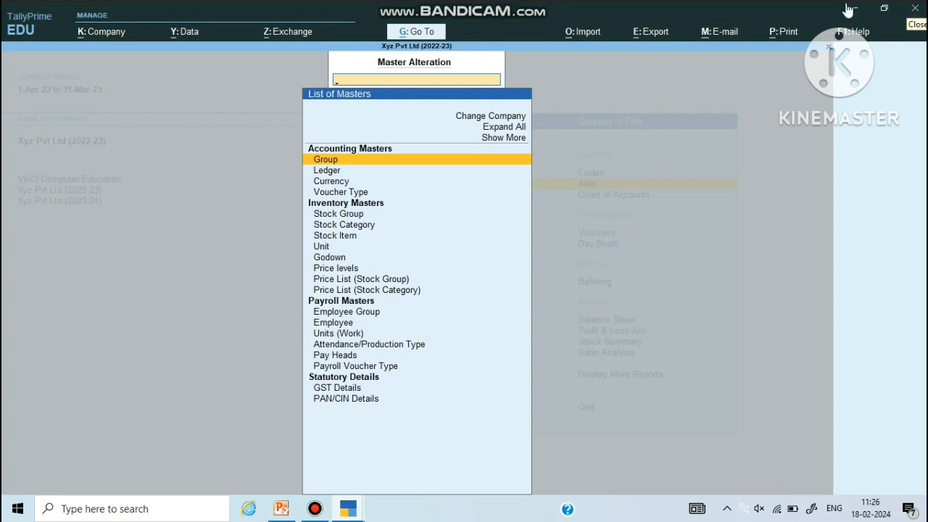
pyautogui.moveTo(407, 4)
pyautogui.press('Escape')
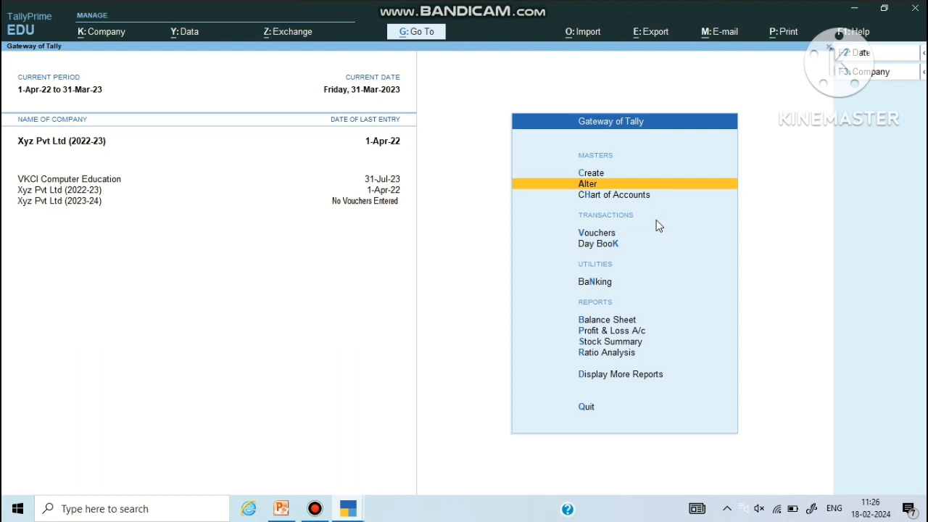
# Switch the active company to Xyz Pvt Ltd (2023-24).
pyautogui.press('alt')
pyautogui.hotkey('alt', 'F3')
pyautogui.press('Down')
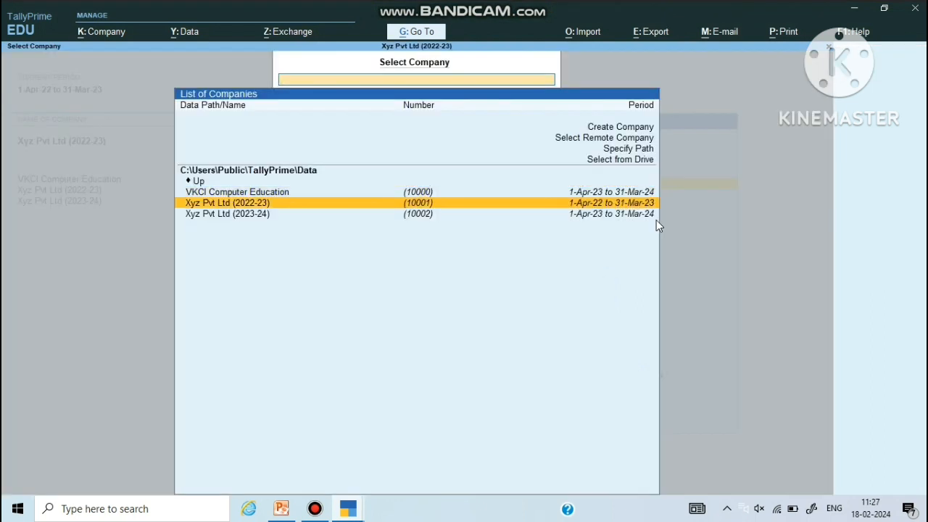
pyautogui.press('Down')
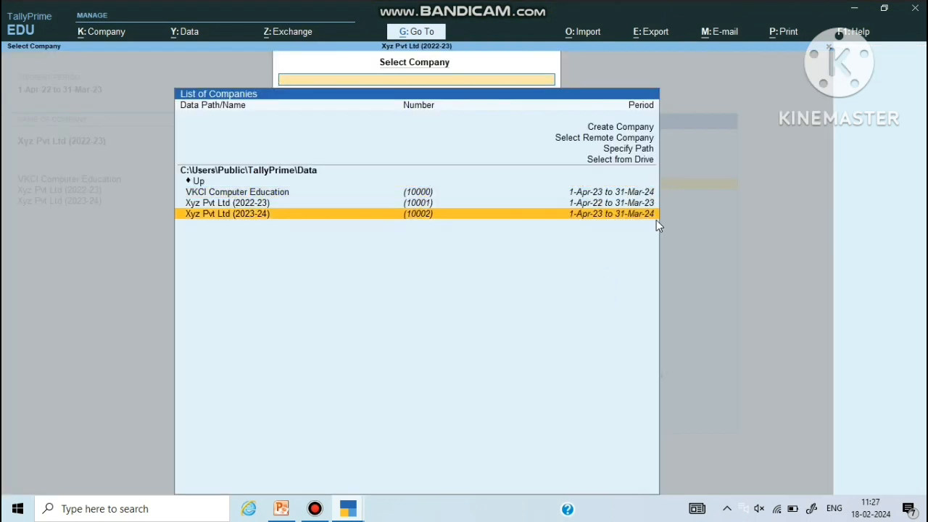
pyautogui.press('Return')
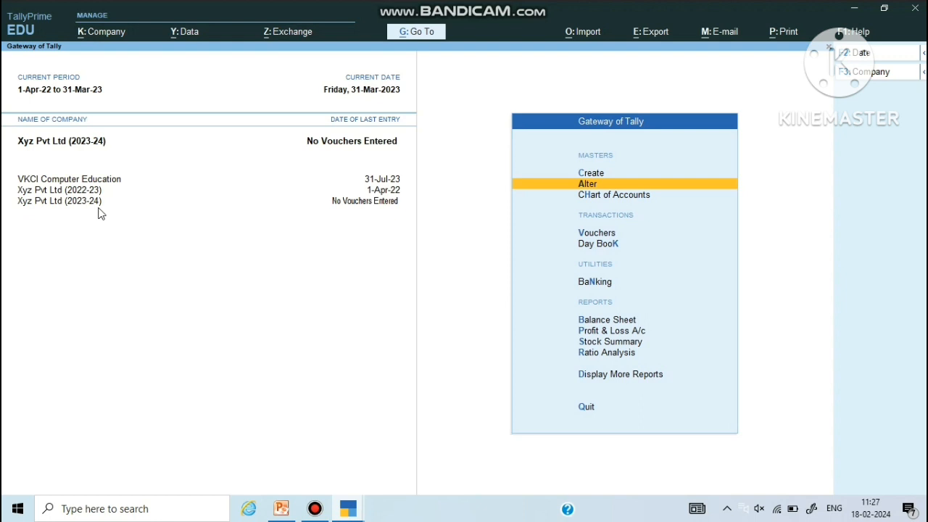
# Set the current period for Xyz Pvt Ltd (2023-24) from 1-4-2023 to 31-3-2024.
pyautogui.click(80, 98)
pyautogui.write('01/2023')
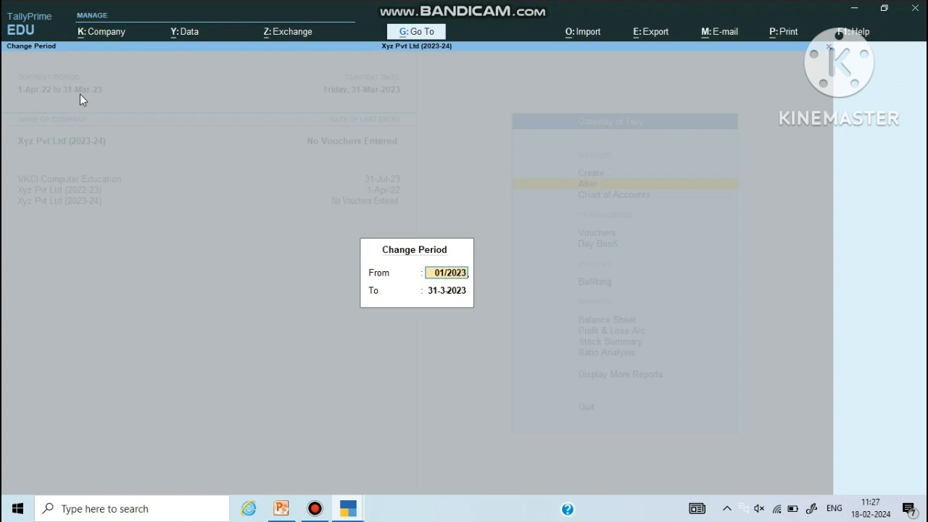
pyautogui.press('BackSpace')
pyautogui.press('BackSpace')
pyautogui.press('BackSpace')
pyautogui.press('BackSpace')
pyautogui.write('04/')
pyautogui.write('2023')
pyautogui.press('Return')
pyautogui.write('31/')
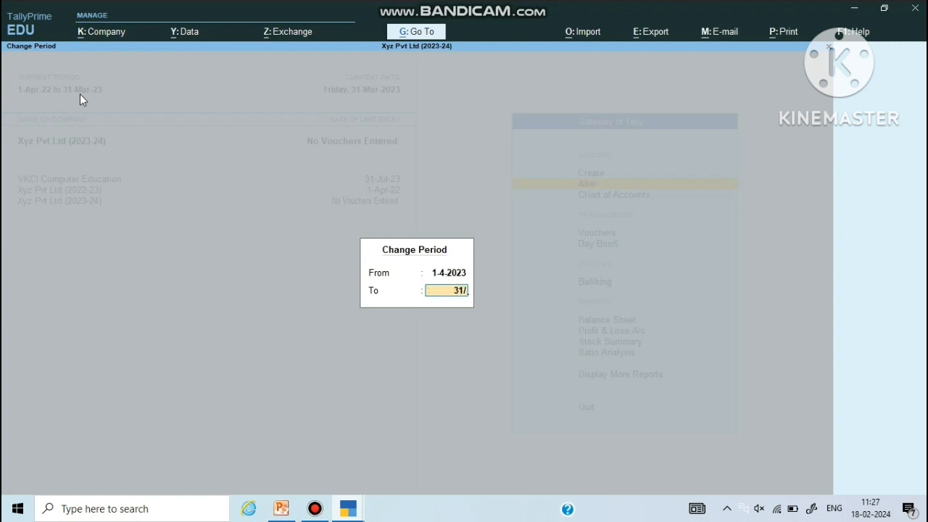
pyautogui.write('03/2024')
pyautogui.press('Return')
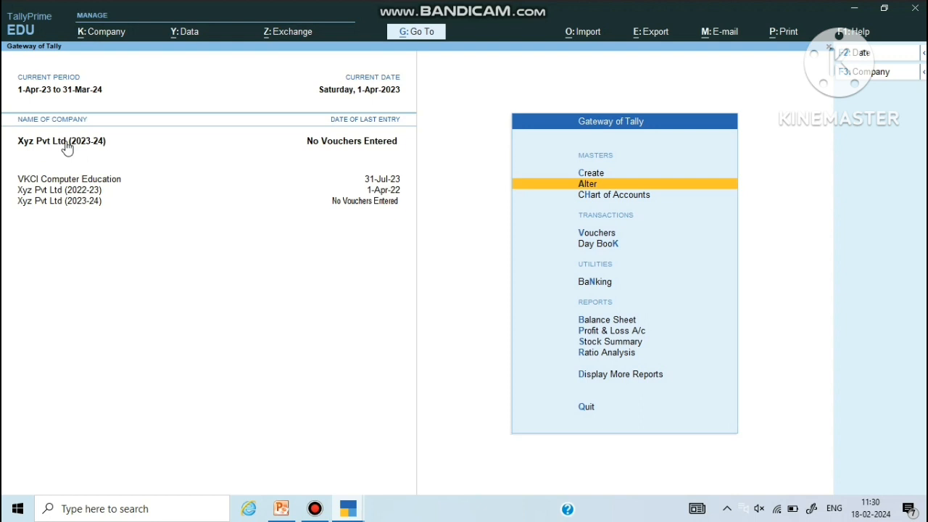
# Check the list of ledgers in Master Alteration for Xyz Pvt Ltd (2023-24), and return to the Gateway of Tally.
pyautogui.press('Return')
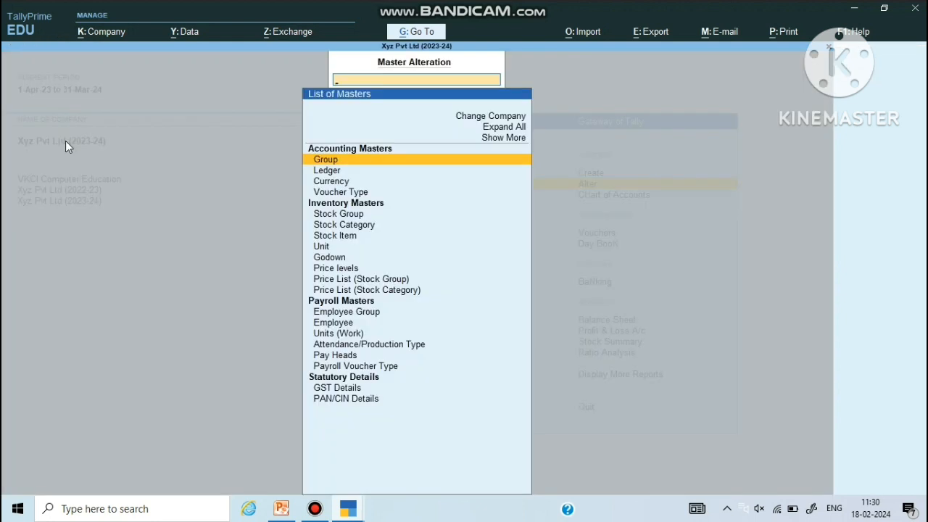
pyautogui.press('Down')
pyautogui.press('Return')
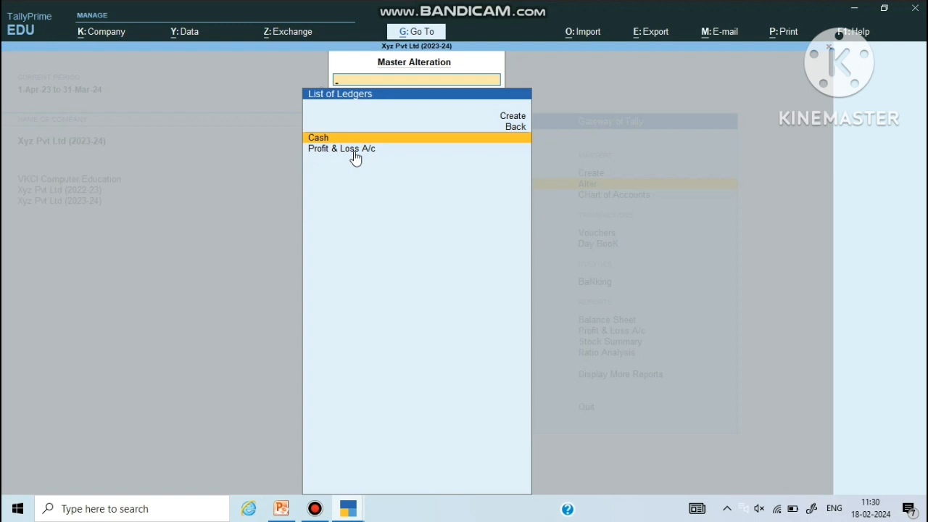
pyautogui.press('Escape')
pyautogui.press('Escape')
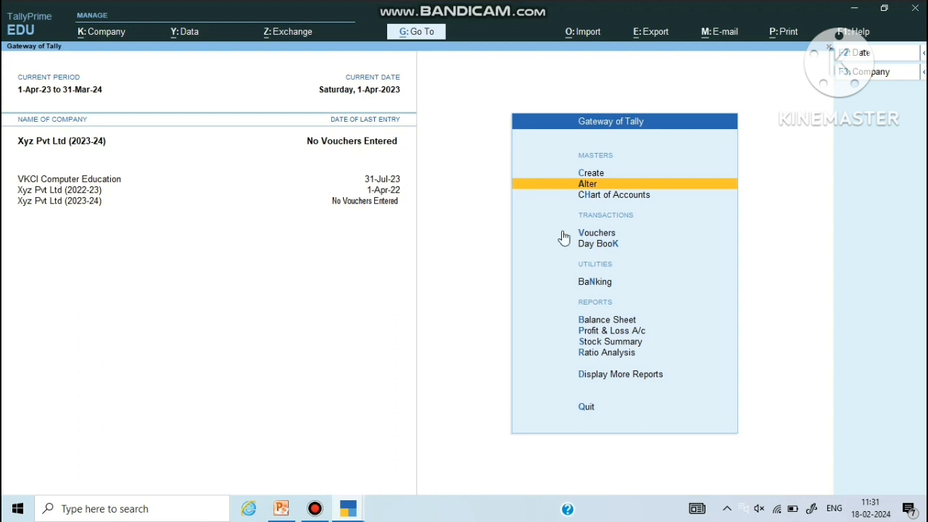
# Import the masters from Master.xml into Xyz Pvt Ltd (2023-24), using Combine opening balances for masters that already exist.
pyautogui.click(589, 41)
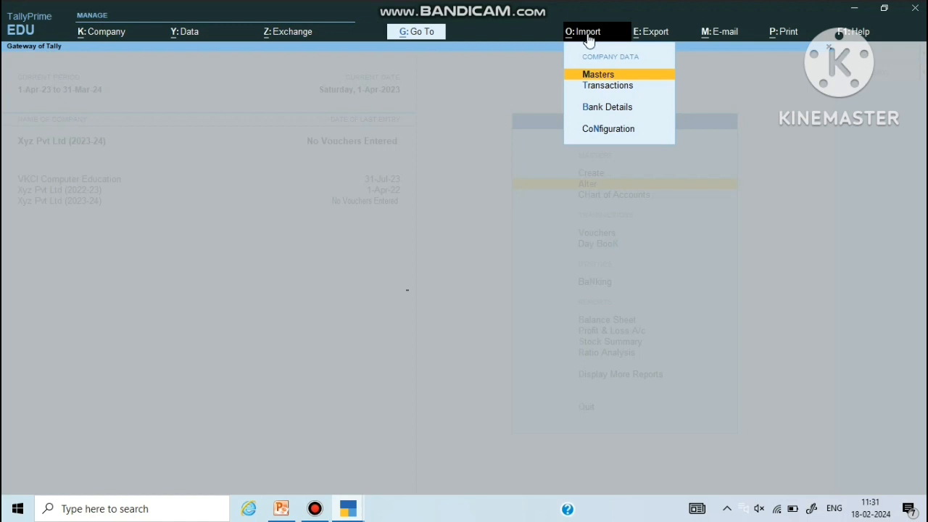
pyautogui.press('Return')
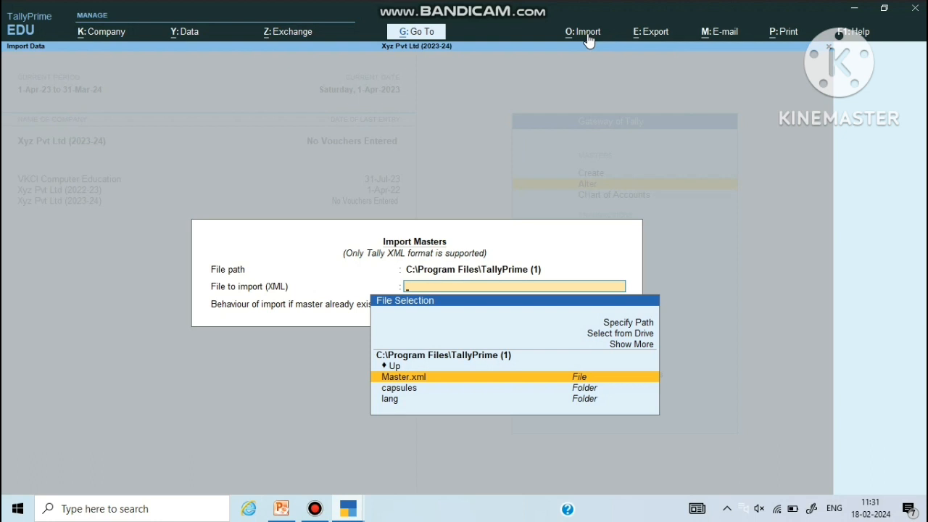
pyautogui.click(429, 378)
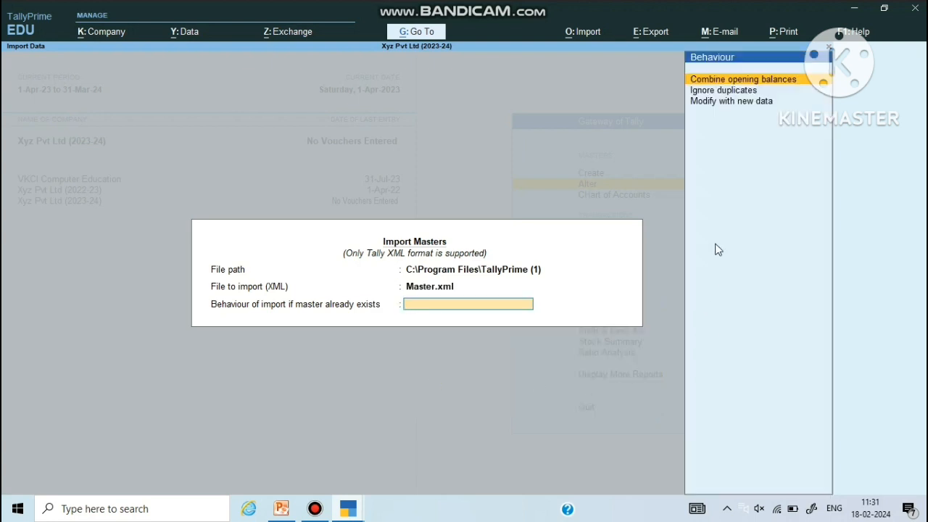
pyautogui.click(755, 81)
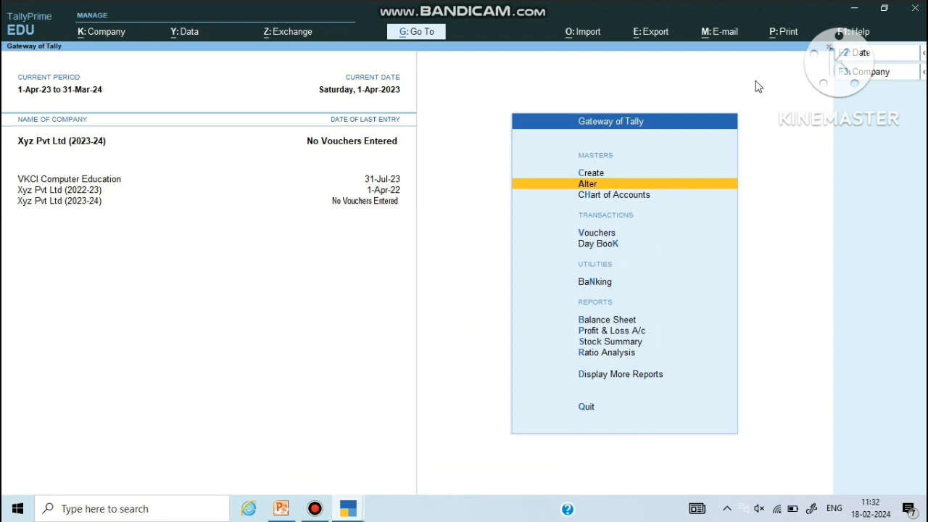
# Open the list of ledgers in Master Alteration to check the imported masters of Xyz Pvt Ltd (2023-24).
pyautogui.press('Return')
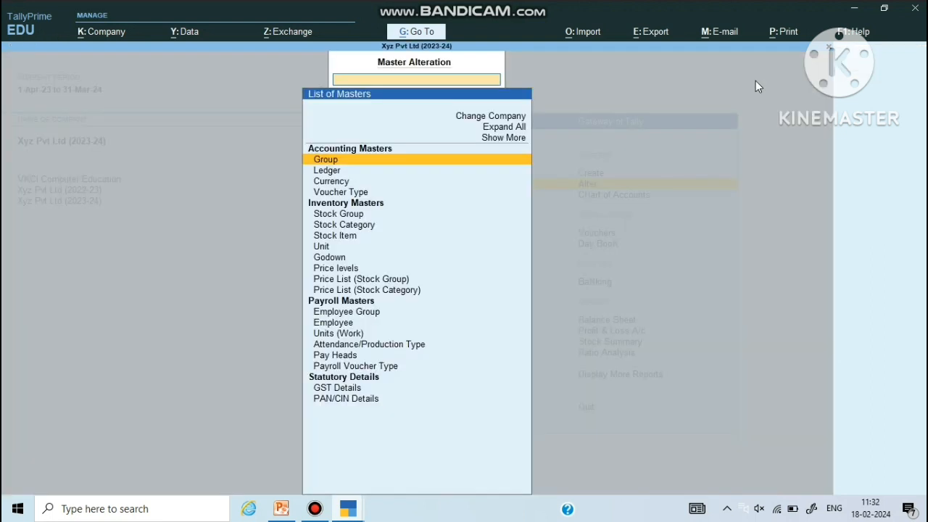
pyautogui.press('Down')
pyautogui.press('Return')
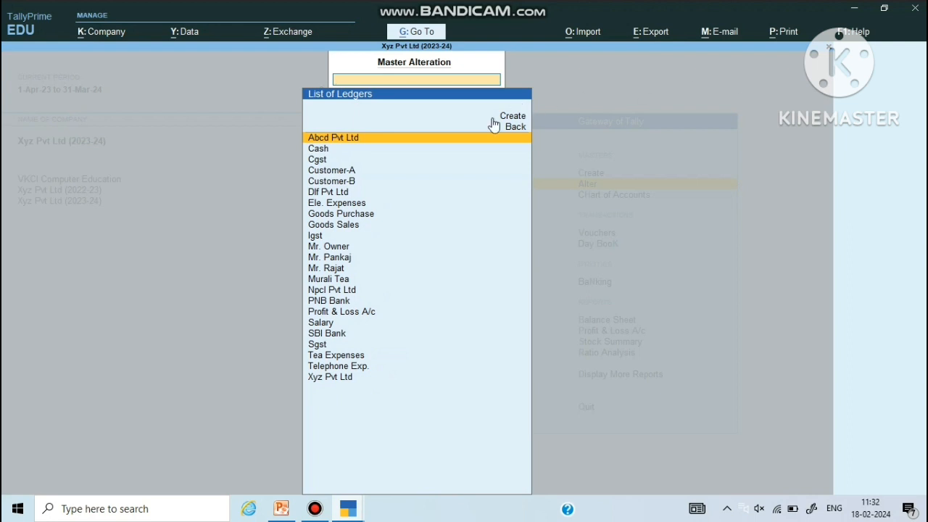
# Examine the imported ledgers from Abcd Pvt Ltd through Xyz Pvt Ltd in the list, and return to the Gateway of Tally.
pyautogui.press('Down')
pyautogui.press('Down')
pyautogui.press('Down')
pyautogui.press('Down')
pyautogui.press('Down')
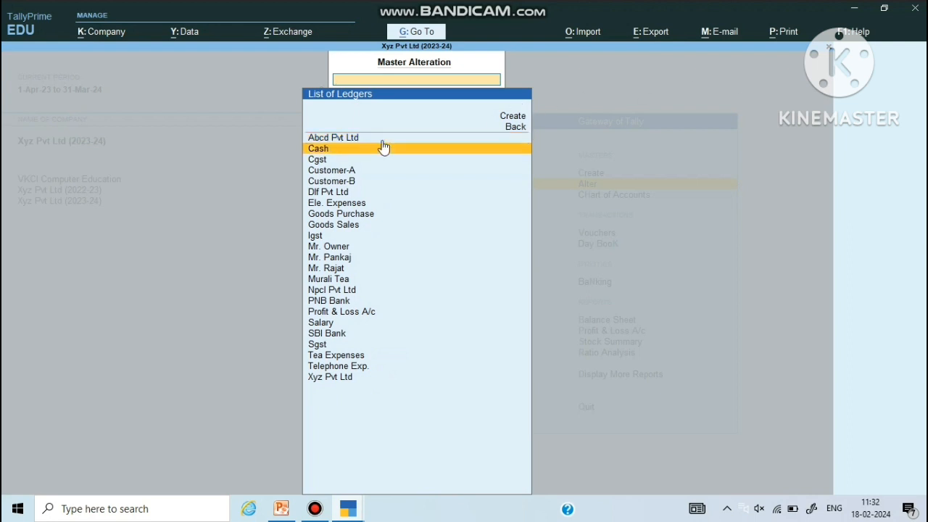
pyautogui.press('Down')
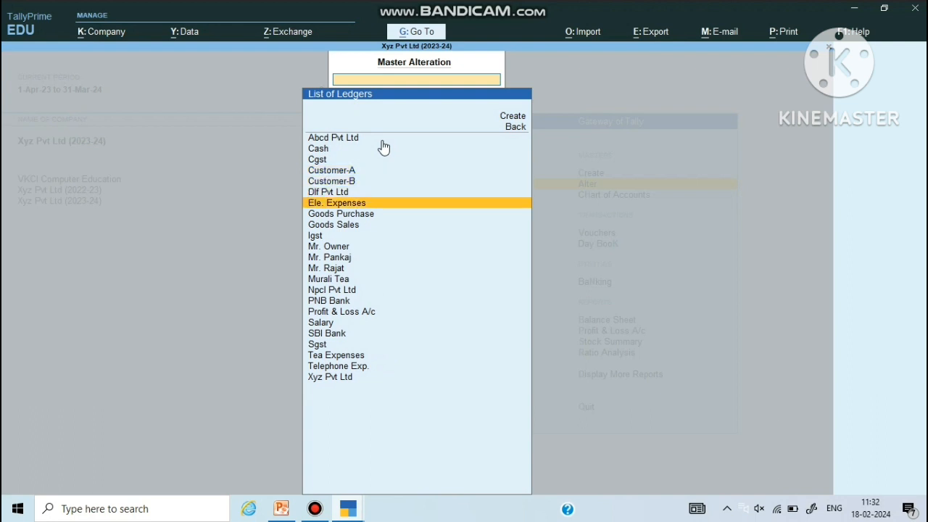
pyautogui.press('Down')
pyautogui.press('Down')
pyautogui.press('Down')
pyautogui.press('Down')
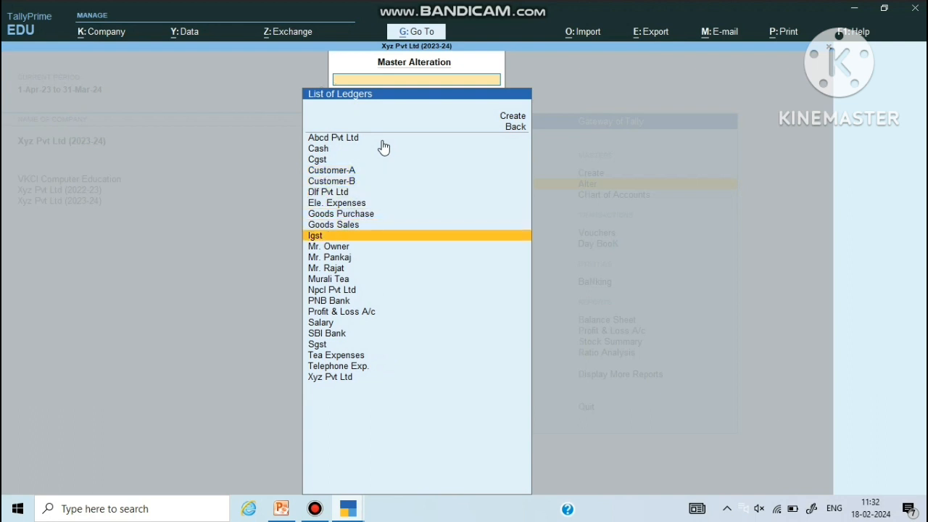
pyautogui.press('Down')
pyautogui.press('Down')
pyautogui.press('Down')
pyautogui.press('Down')
pyautogui.press('Down')
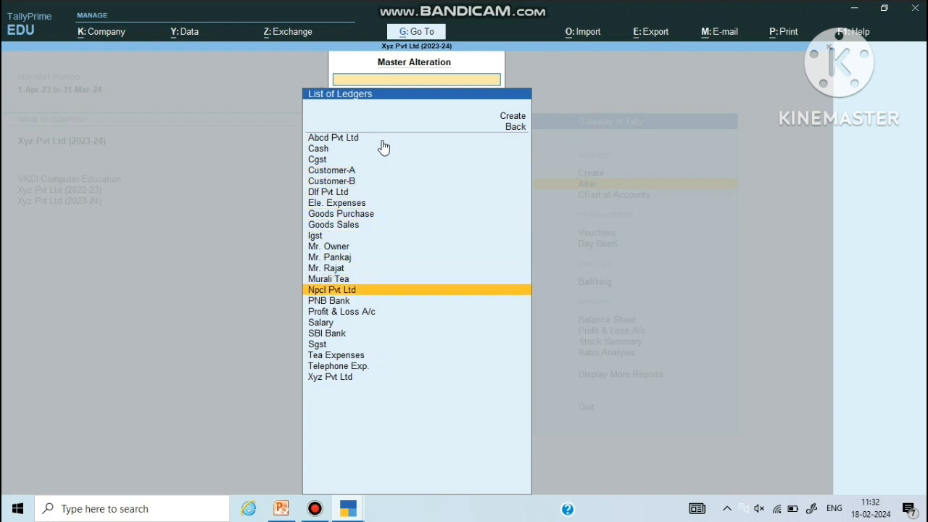
pyautogui.press('Down')
pyautogui.press('Down')
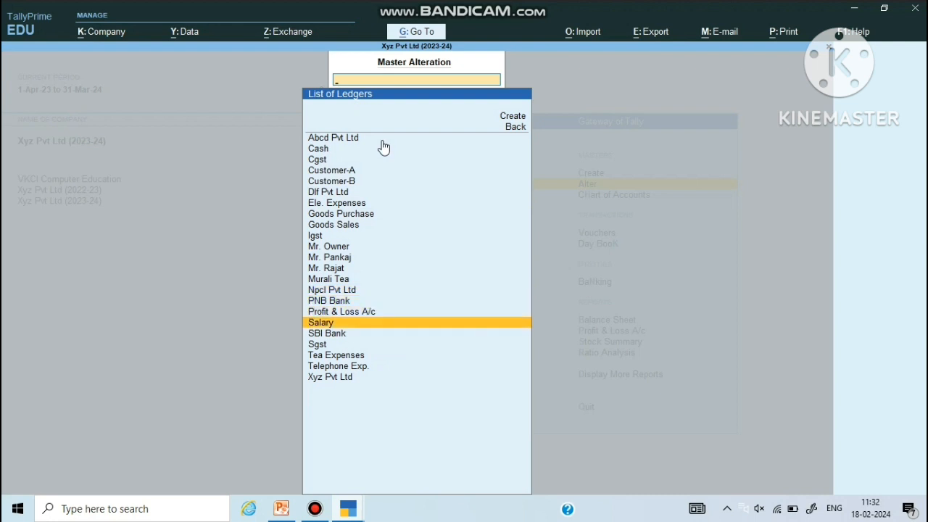
pyautogui.press('Down')
pyautogui.press('Down')
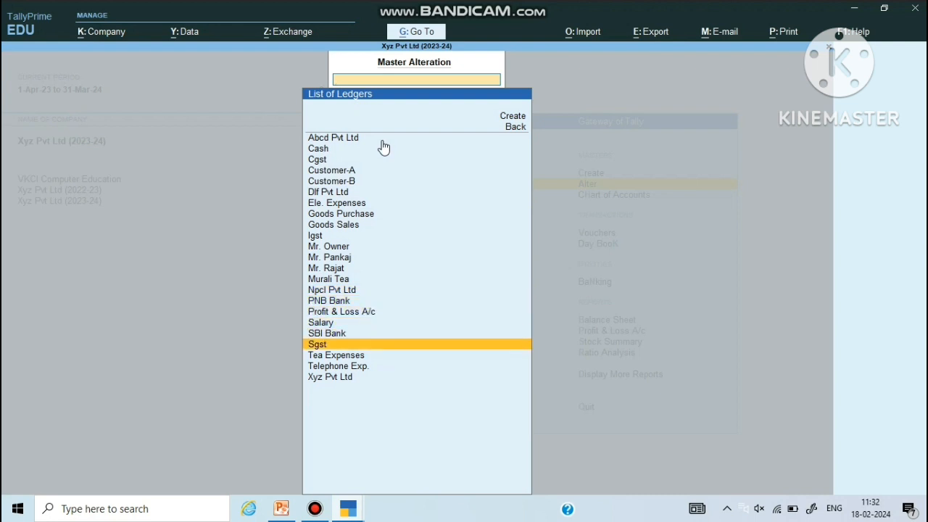
pyautogui.press('Down')
pyautogui.press('Down')
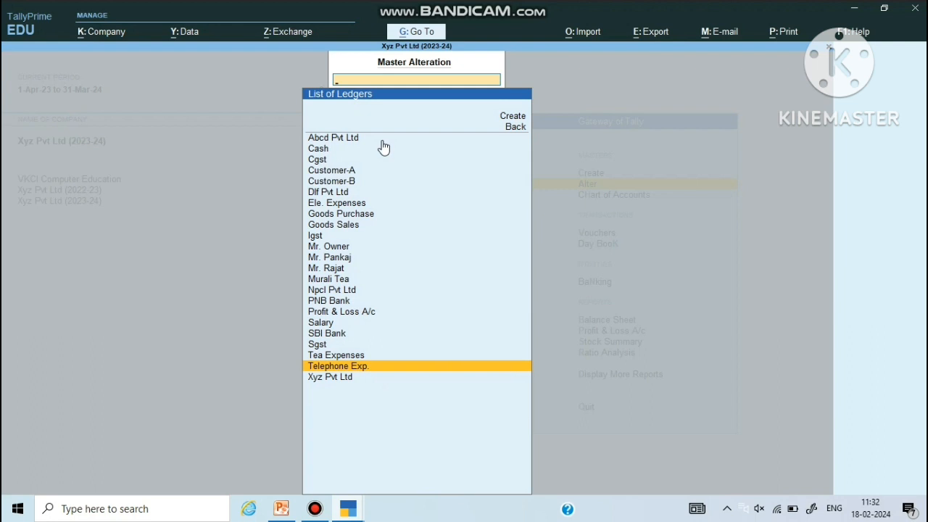
pyautogui.press('Down')
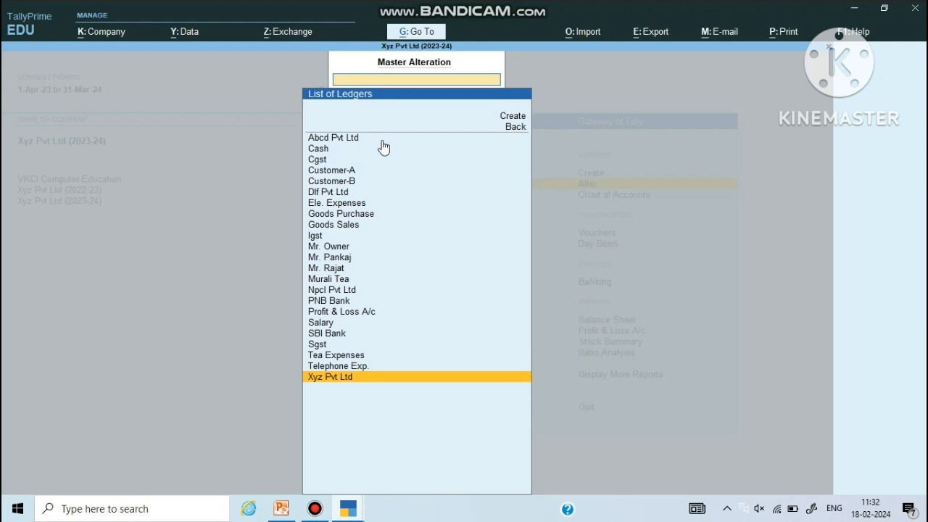
pyautogui.press('Escape')
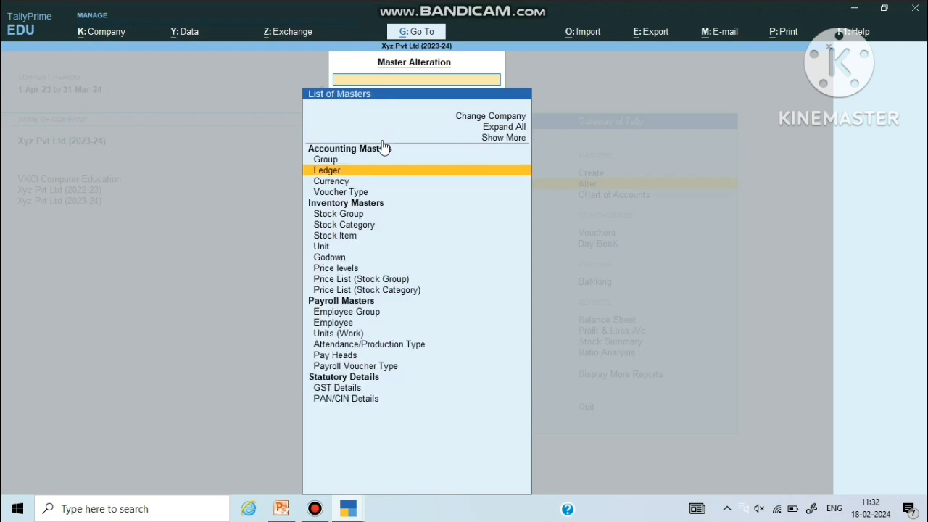
pyautogui.press('Escape')
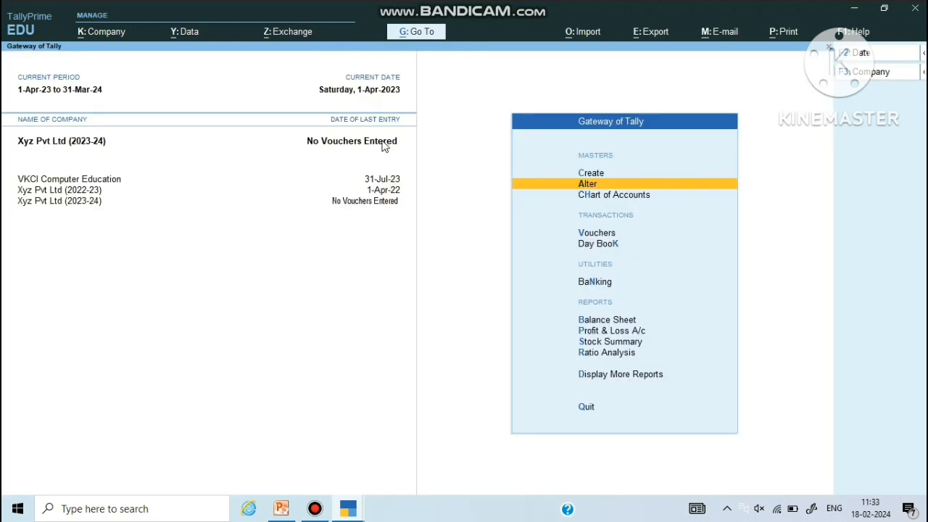
# Open the Balance Sheet of Xyz Pvt Ltd (2023-24) and expand it to the detailed view.
pyautogui.press('Down')
pyautogui.press('Down')
pyautogui.press('Down')
pyautogui.press('Down')
pyautogui.press('Down')
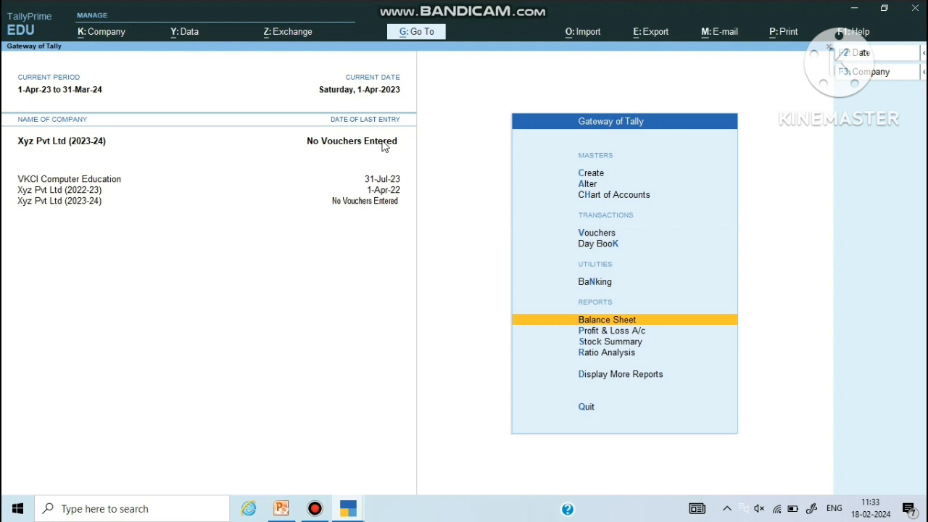
pyautogui.press('Return')
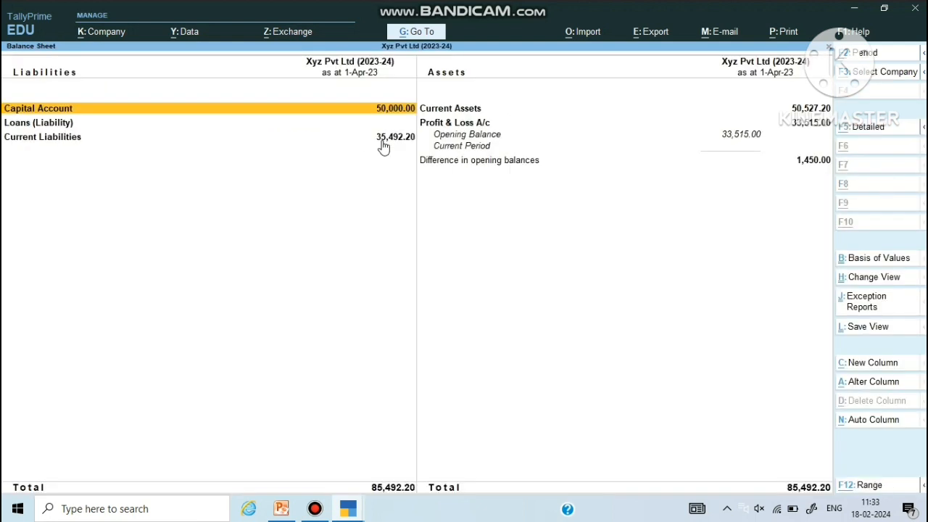
pyautogui.hotkey('alt', 'F5')
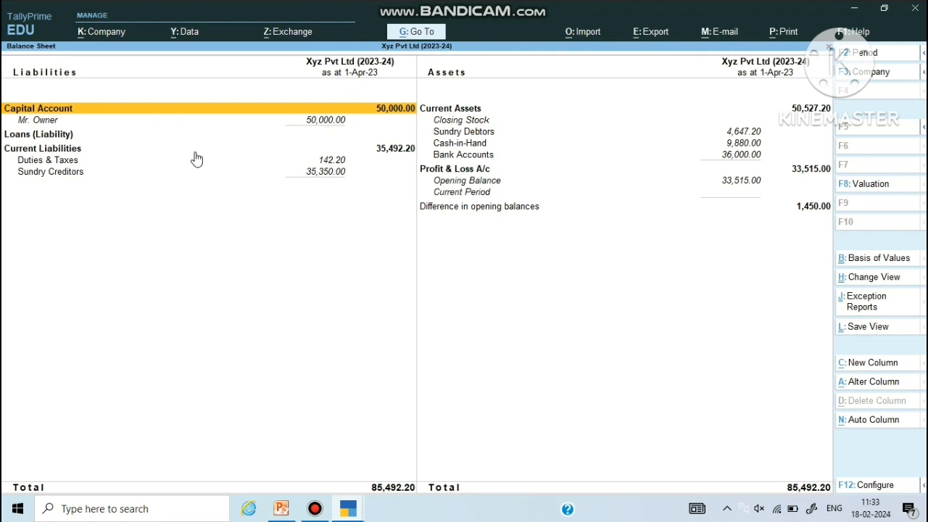
# Check the ledger-wise closing balances under Sundry Creditors, and return to the Balance Sheet.
pyautogui.press('Down')
pyautogui.press('Down')
pyautogui.press('Down')
pyautogui.press('Down')
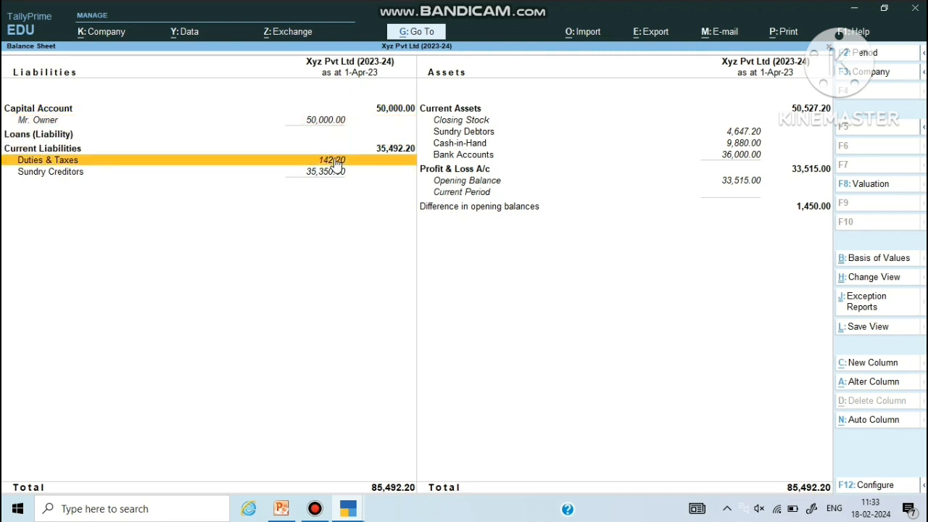
pyautogui.press('Down')
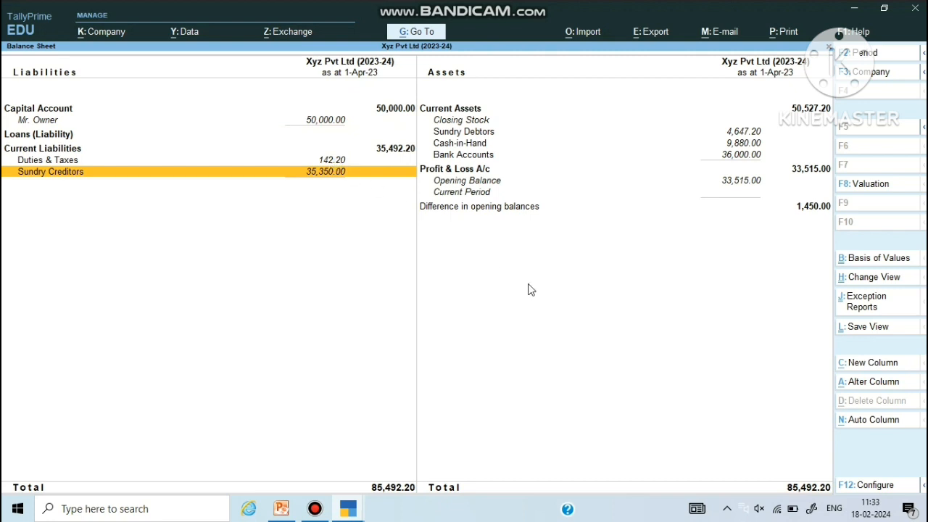
pyautogui.press('Return')
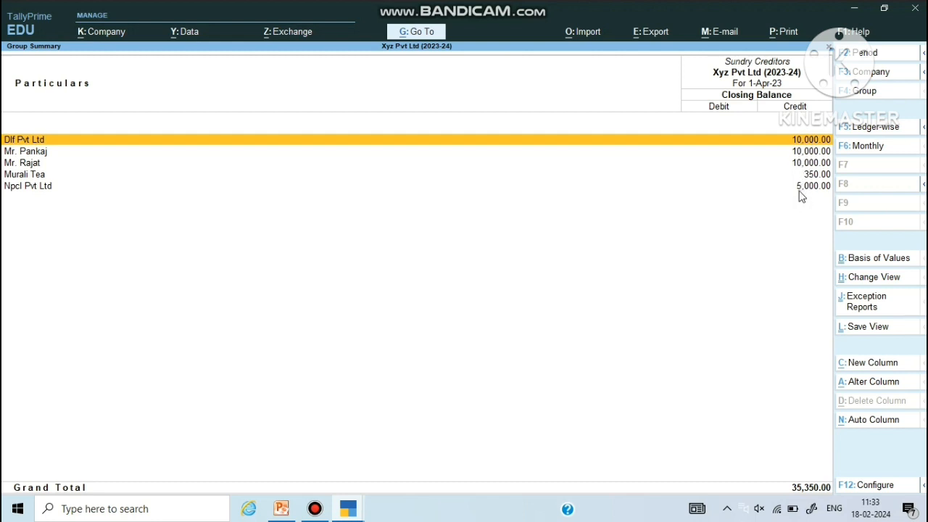
pyautogui.press('Escape')
# Review the current assets and check the ledger balances under Sundry Debtors, then return to the Balance Sheet.
pyautogui.press('Right')
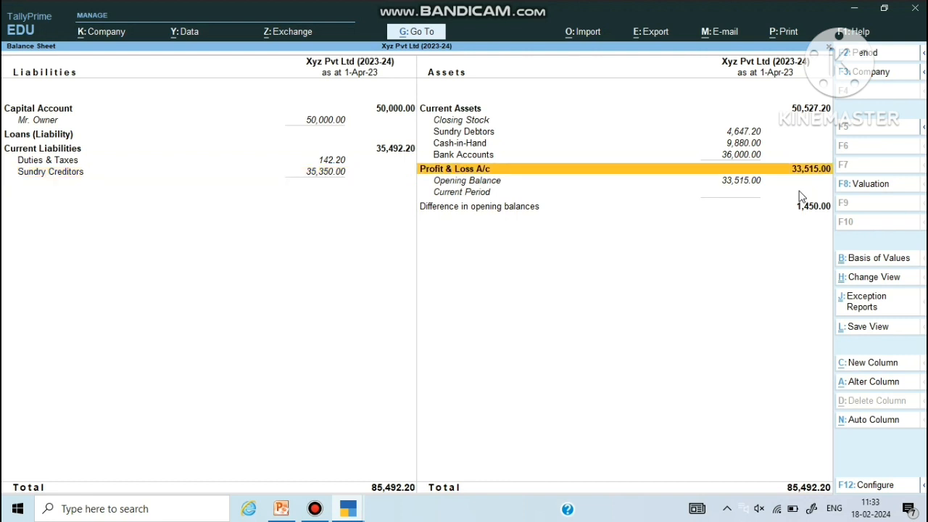
pyautogui.press('Up')
pyautogui.press('Up')
pyautogui.press('Up')
pyautogui.press('Up')
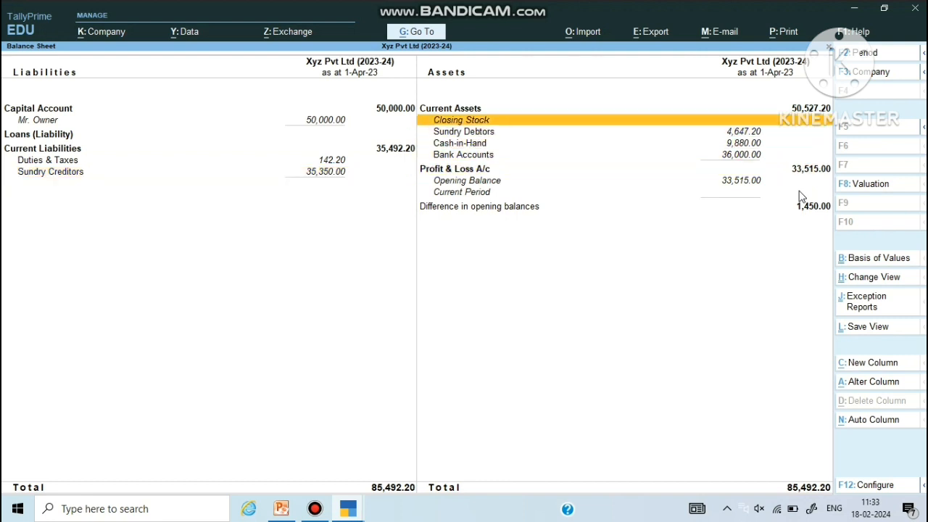
pyautogui.press('Up')
pyautogui.press('Down')
pyautogui.press('Up')
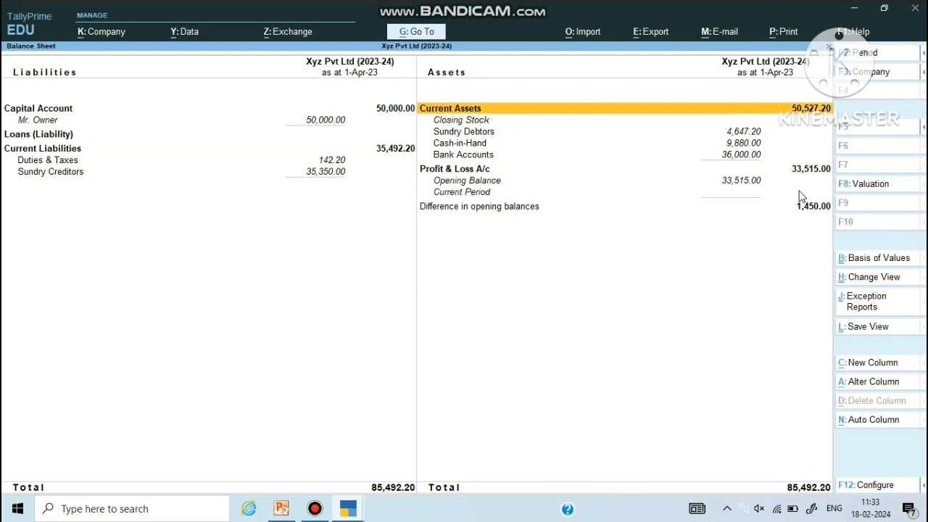
pyautogui.press('Down')
pyautogui.press('Down')
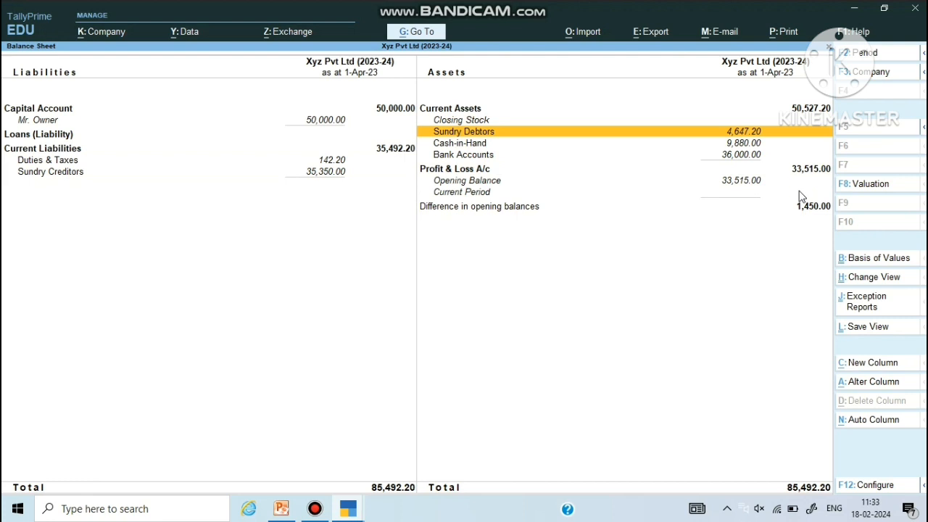
pyautogui.press('Return')
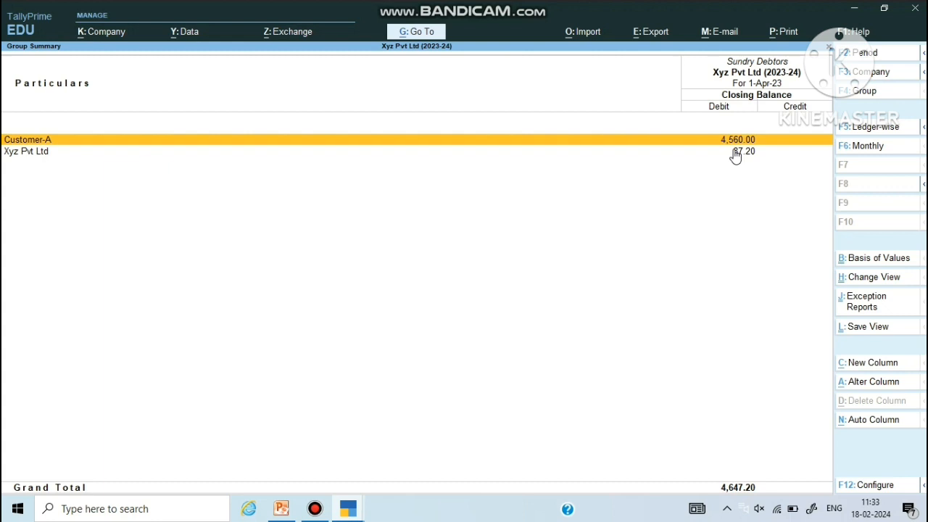
pyautogui.press('Escape')
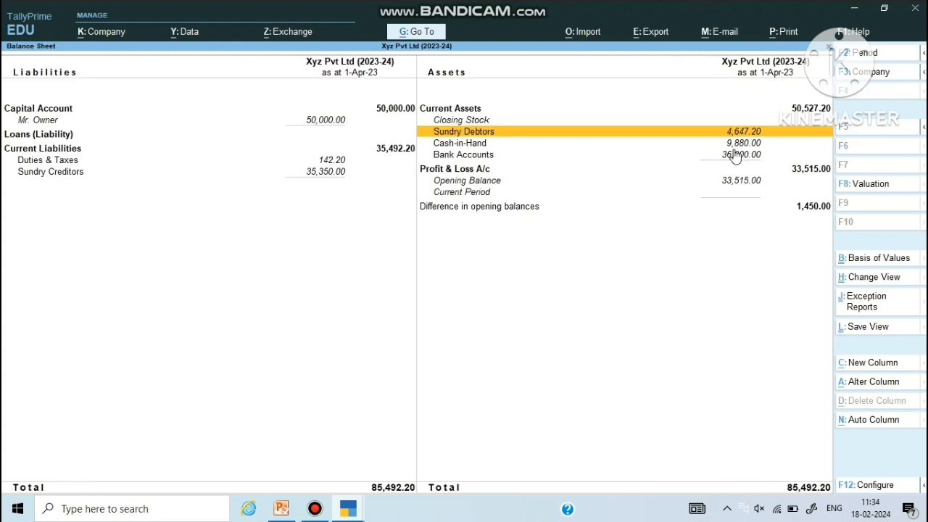
# Check the Cash-in-Hand, Bank Accounts and Profit & Loss A/c entries on the assets side, and return to the Gateway of Tally.
pyautogui.press('Down')
pyautogui.press('Down')
pyautogui.press('Down')
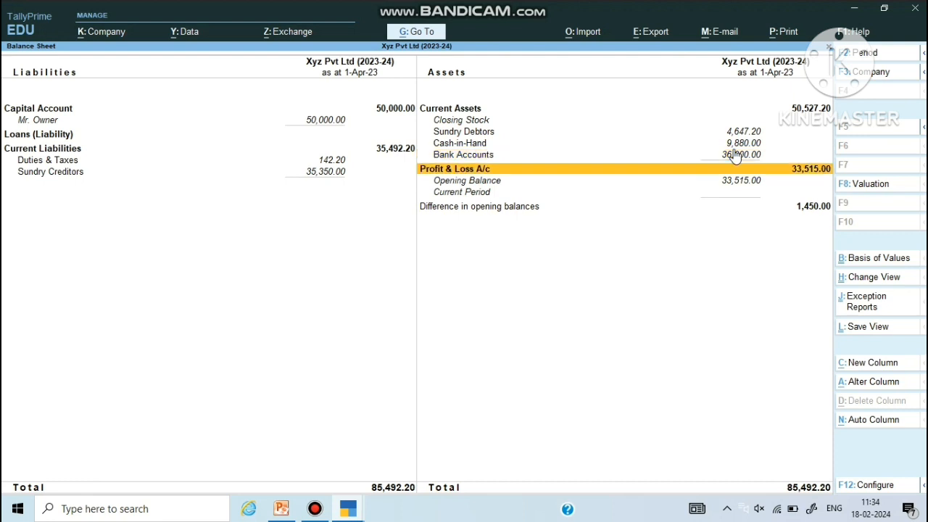
pyautogui.press('Up')
pyautogui.press('Up')
pyautogui.press('Up')
pyautogui.press('Up')
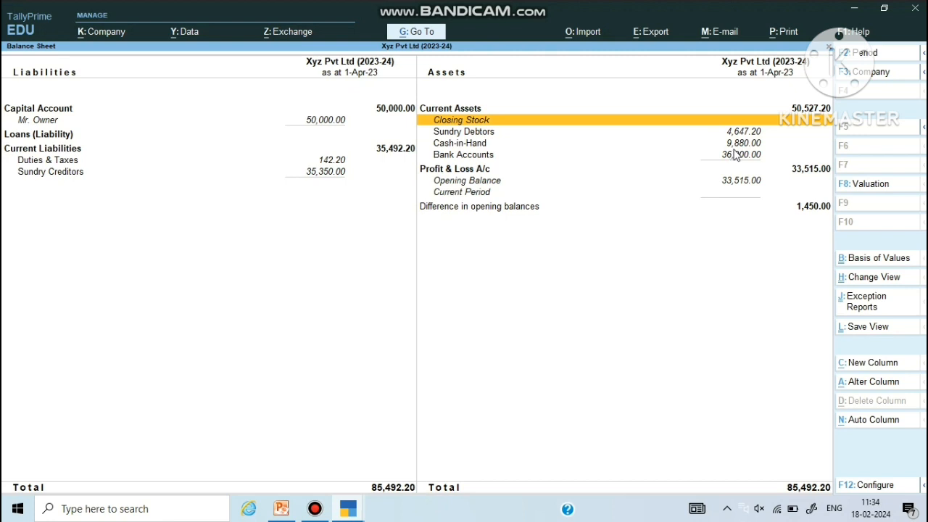
pyautogui.press('Escape')
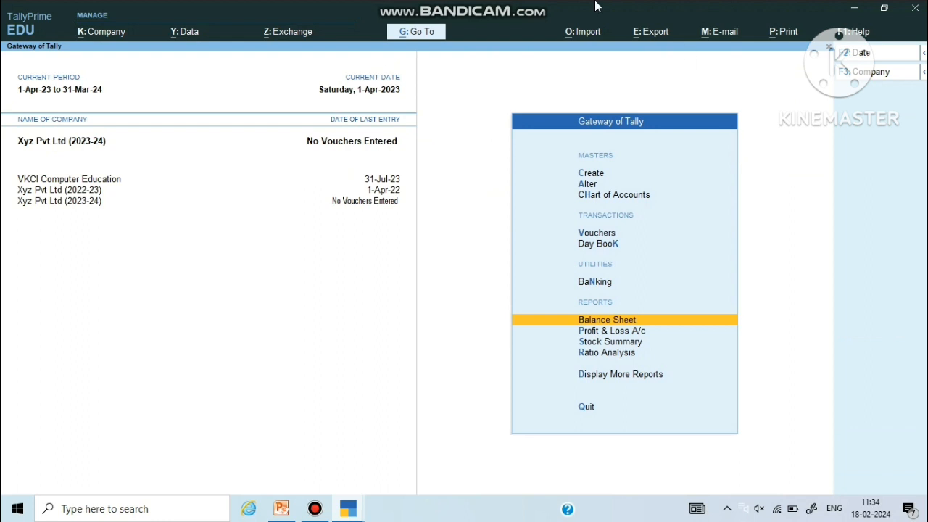
pyautogui.moveTo(399, 6)
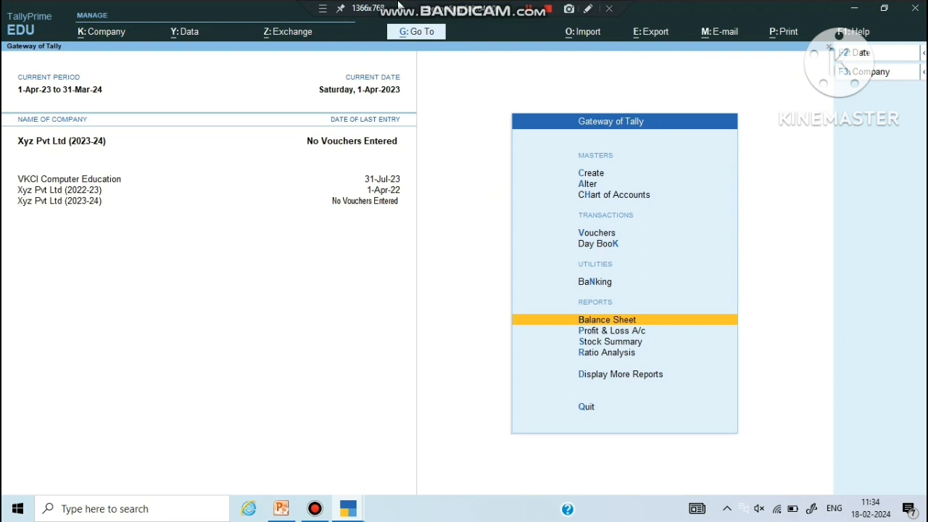